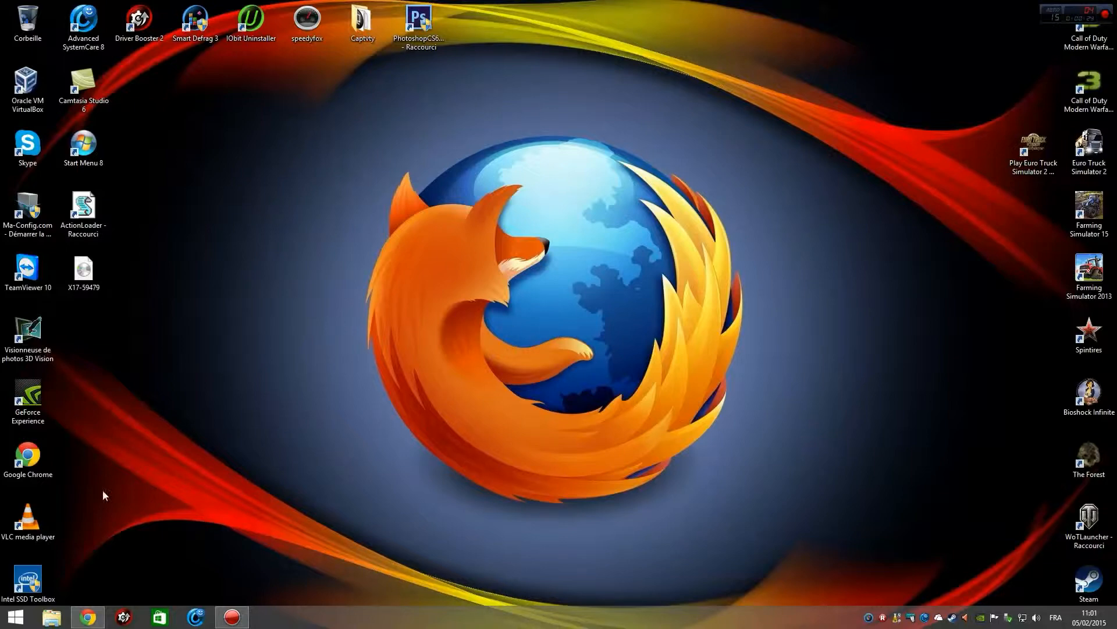
Open the virtualbox.org website from the Google search results in Chrome and go to its Downloads page
left_click(92, 618)
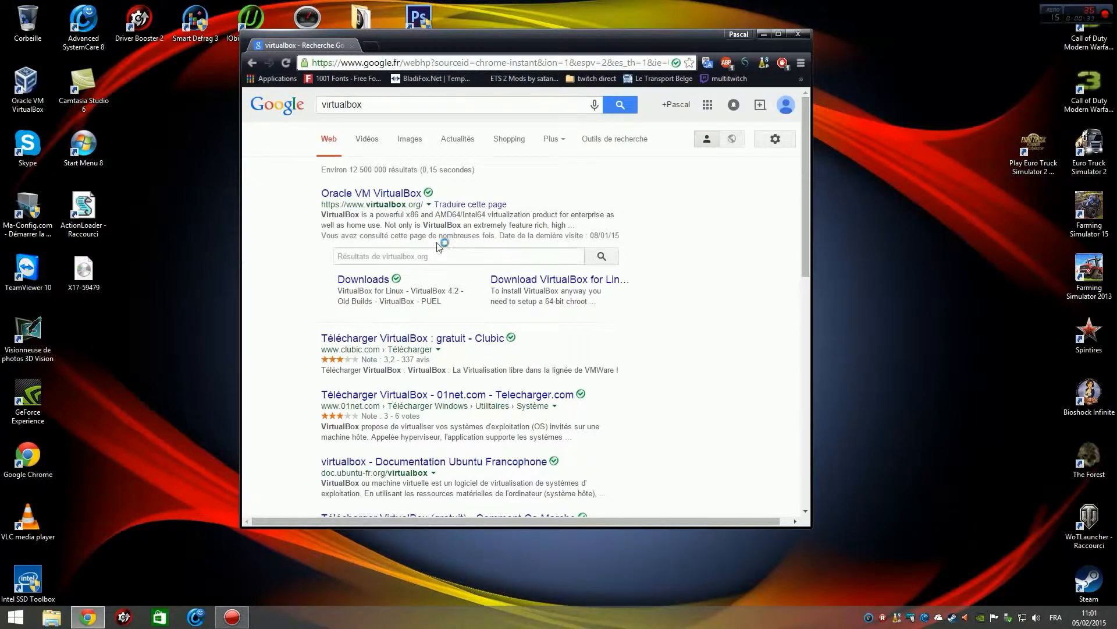
left_click(395, 202)
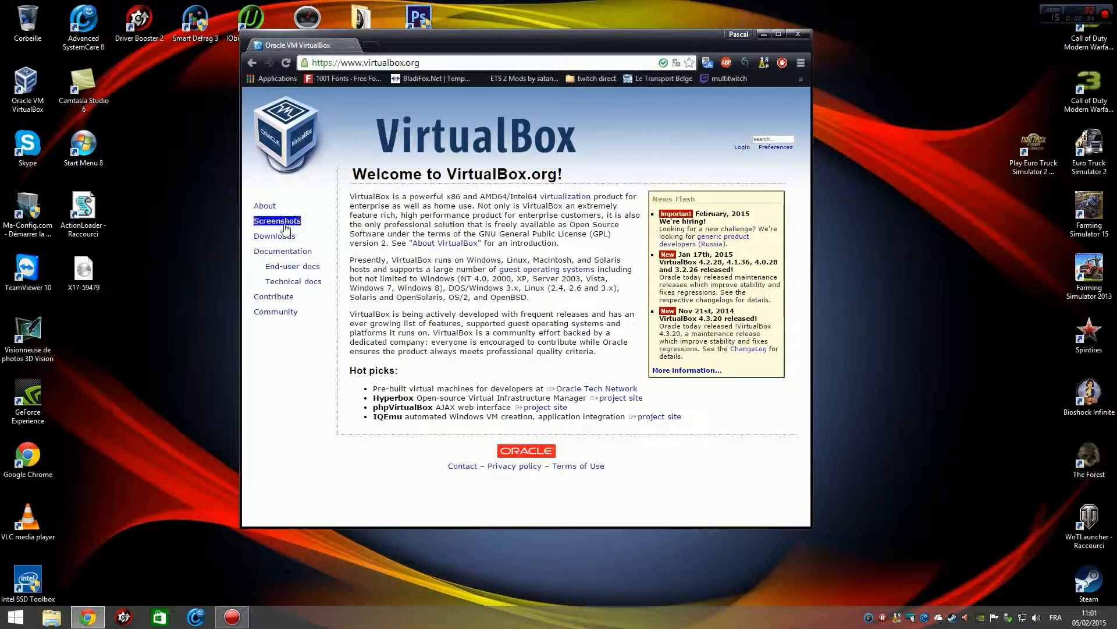
left_click(274, 236)
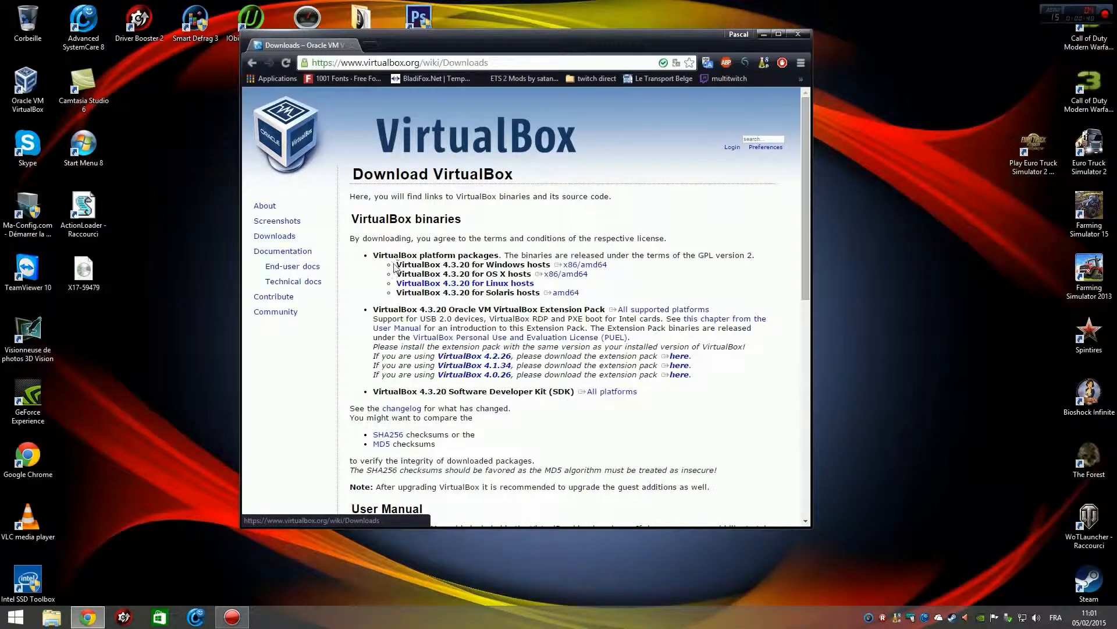
Start downloading the VirtualBox 4.3.20 installer for Windows hosts and cancel the download
left_click_drag(396, 267, 582, 269)
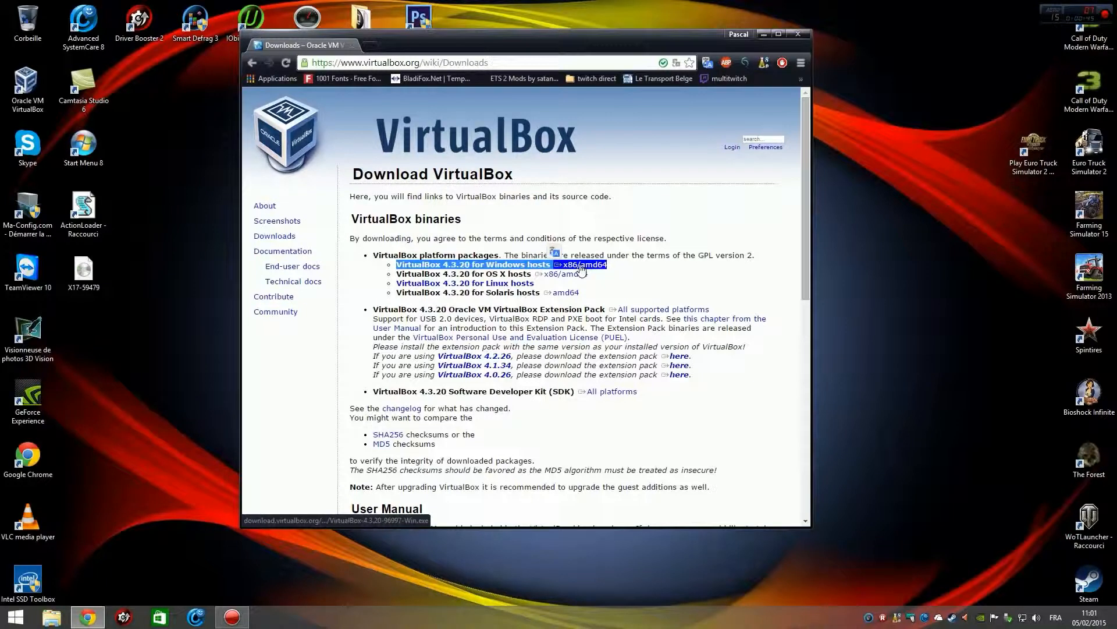
left_click(581, 269)
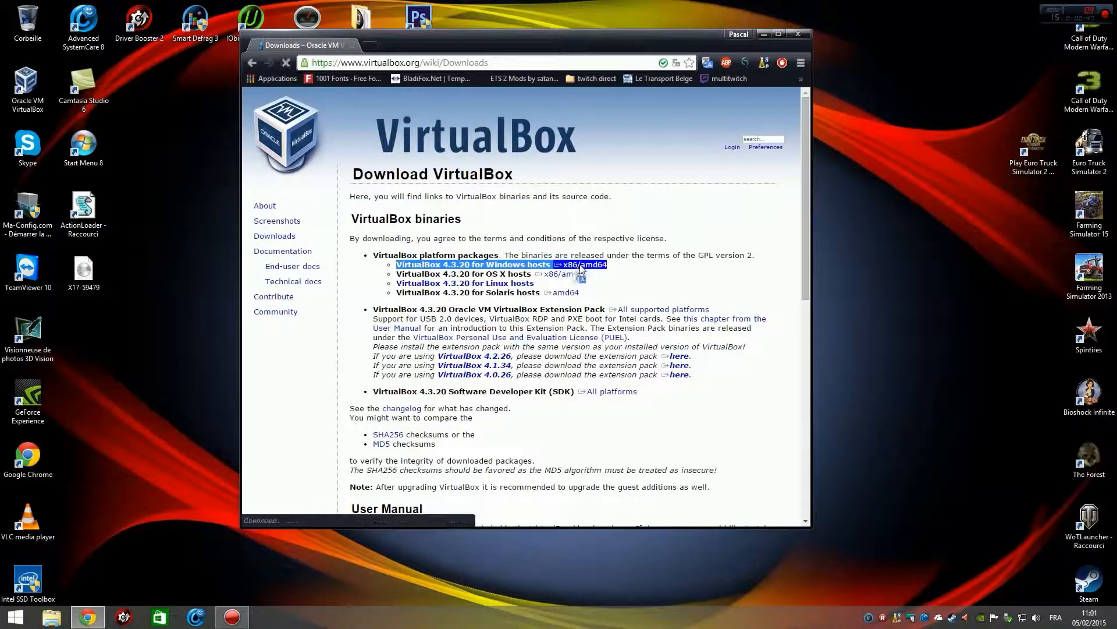
left_click(359, 511)
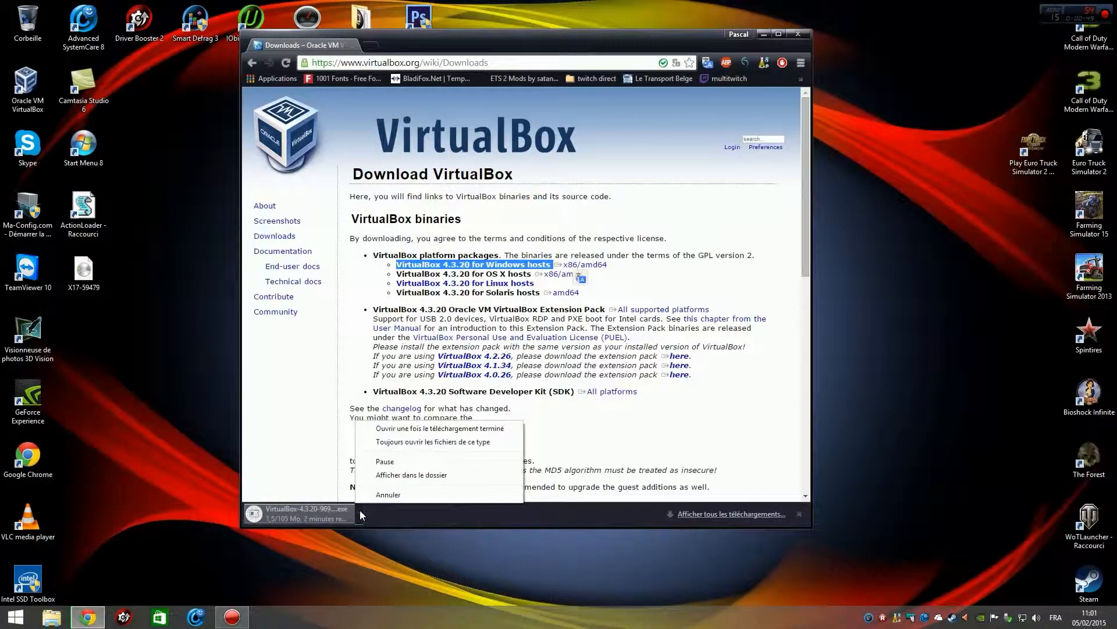
left_click(387, 494)
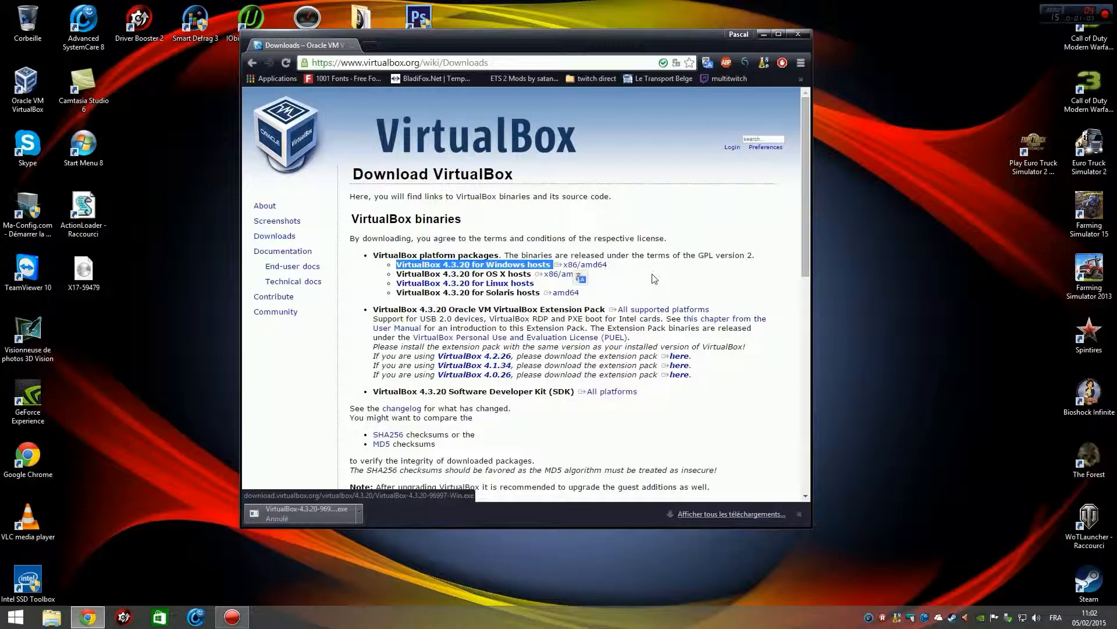
Point out the Extension Pack download for all supported platforms, close the browser and switch to Oracle VM VirtualBox
left_click(675, 310)
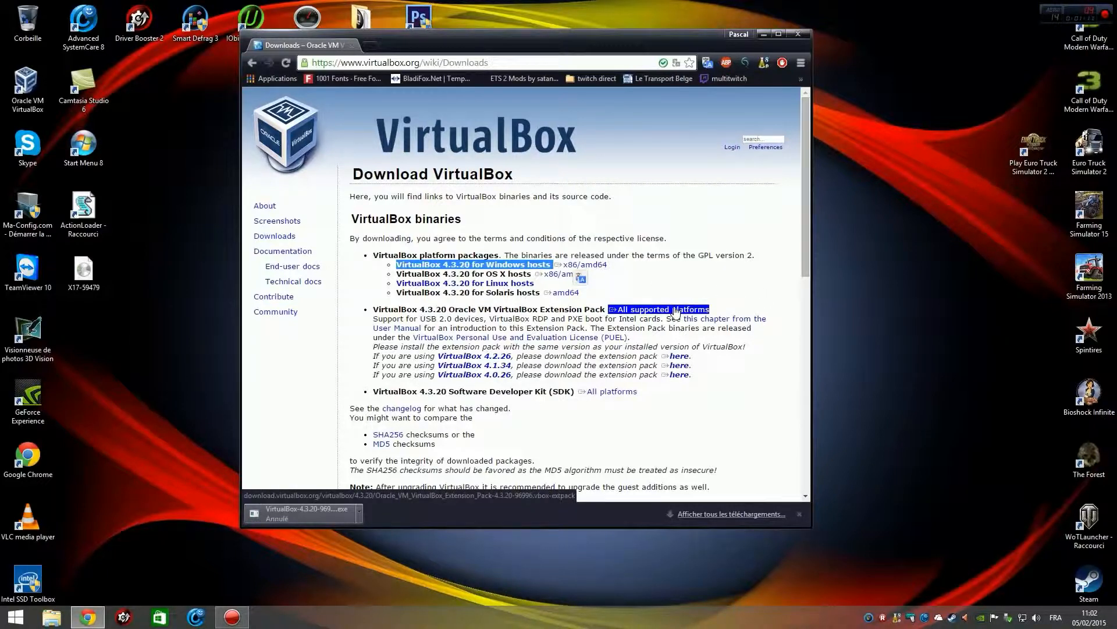
left_click(798, 35)
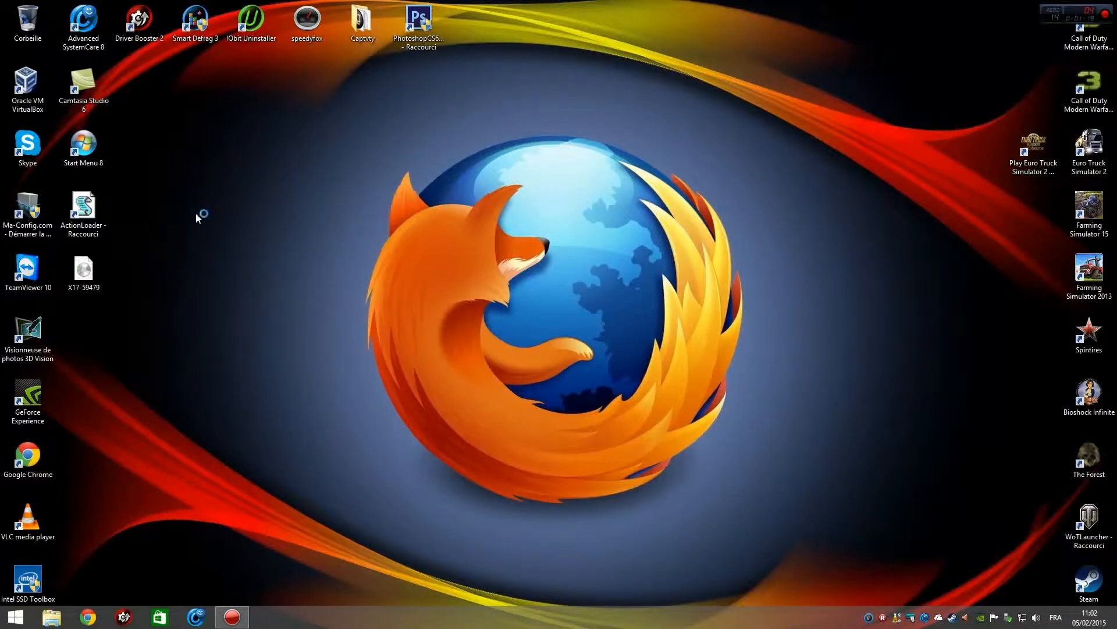
double_click(35, 89)
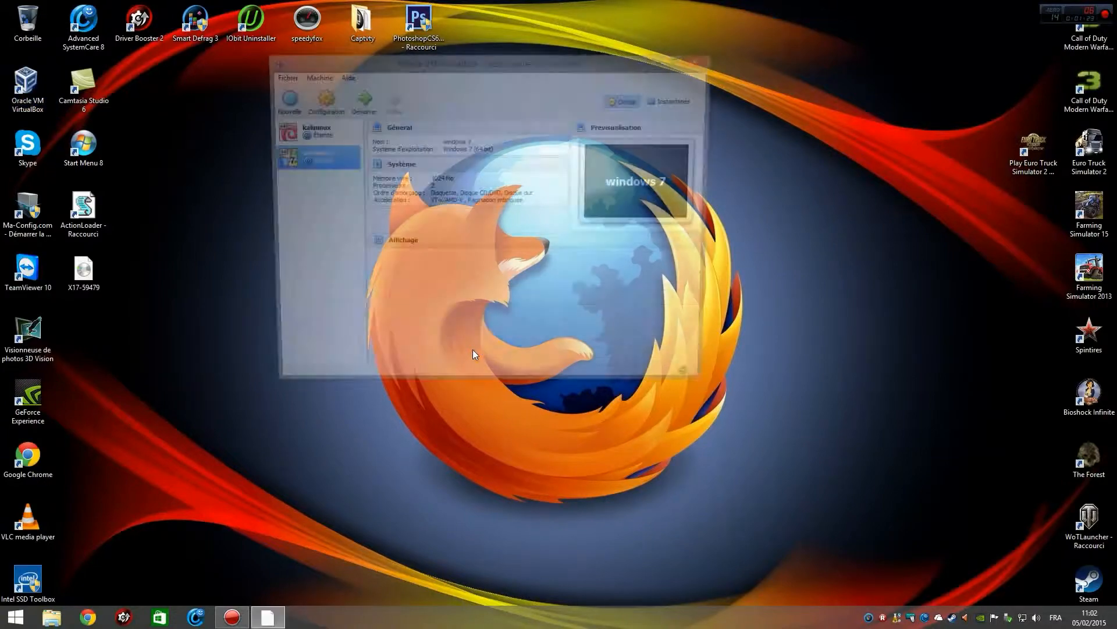
left_click_drag(435, 67, 499, 164)
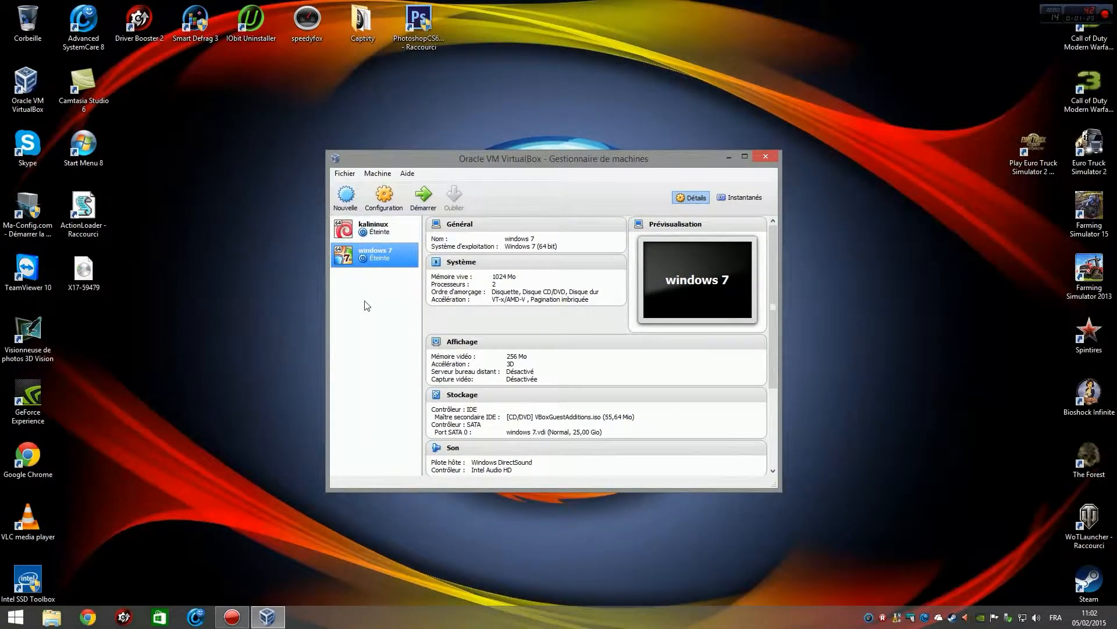
Start a new virtual machine named "windows 7 tuto" with type Microsoft Windows and version Windows 7 (64 bit)
left_click(346, 201)
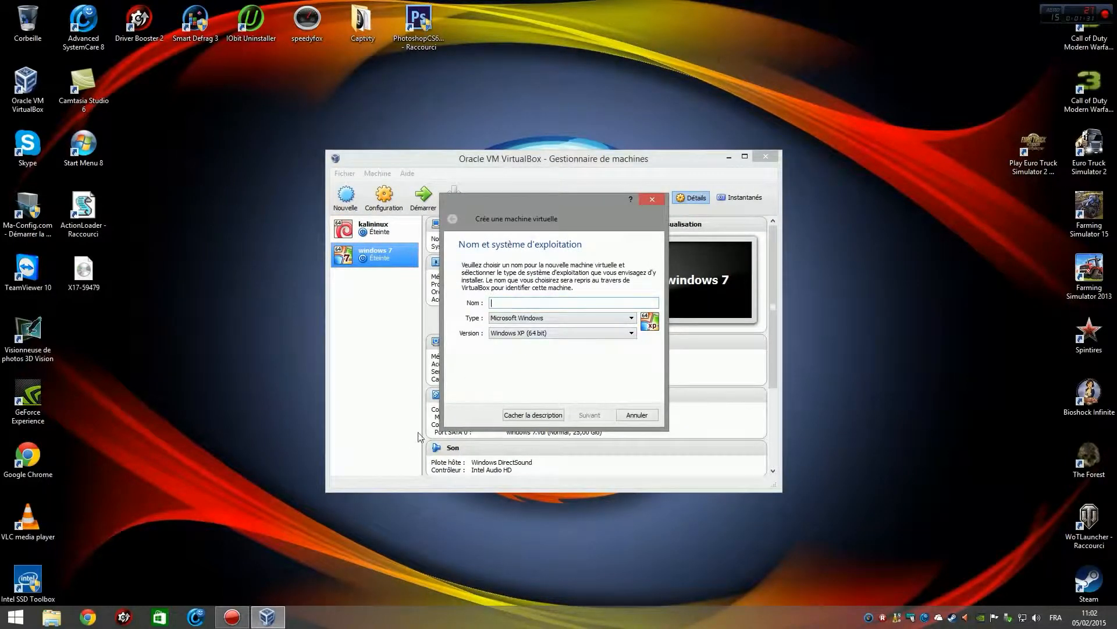
type("windows 7")
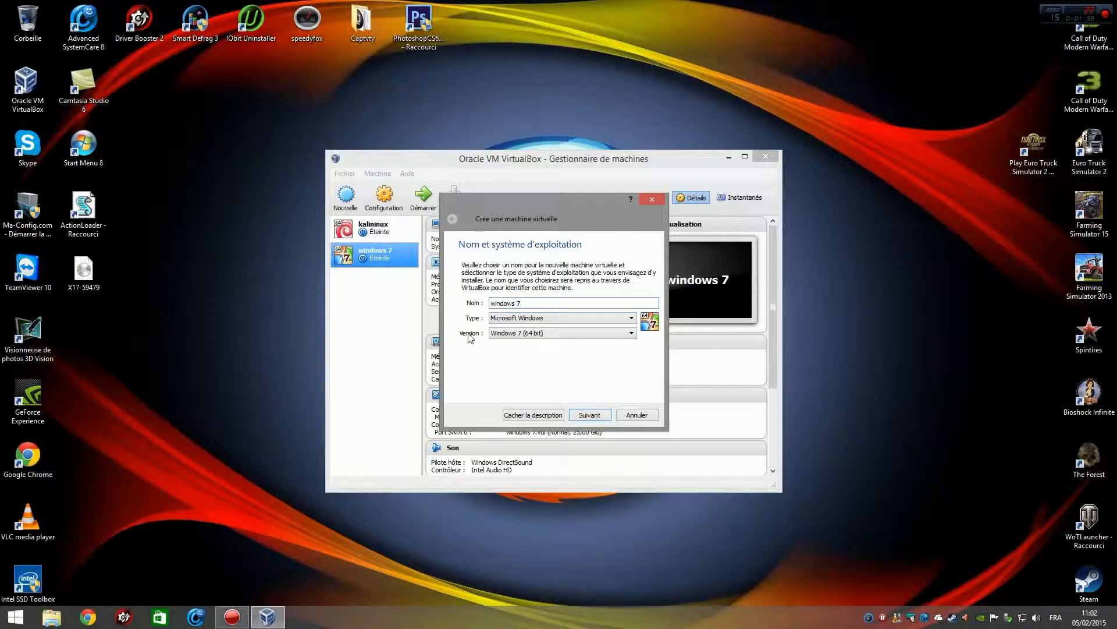
type(" tuto")
left_click(557, 317)
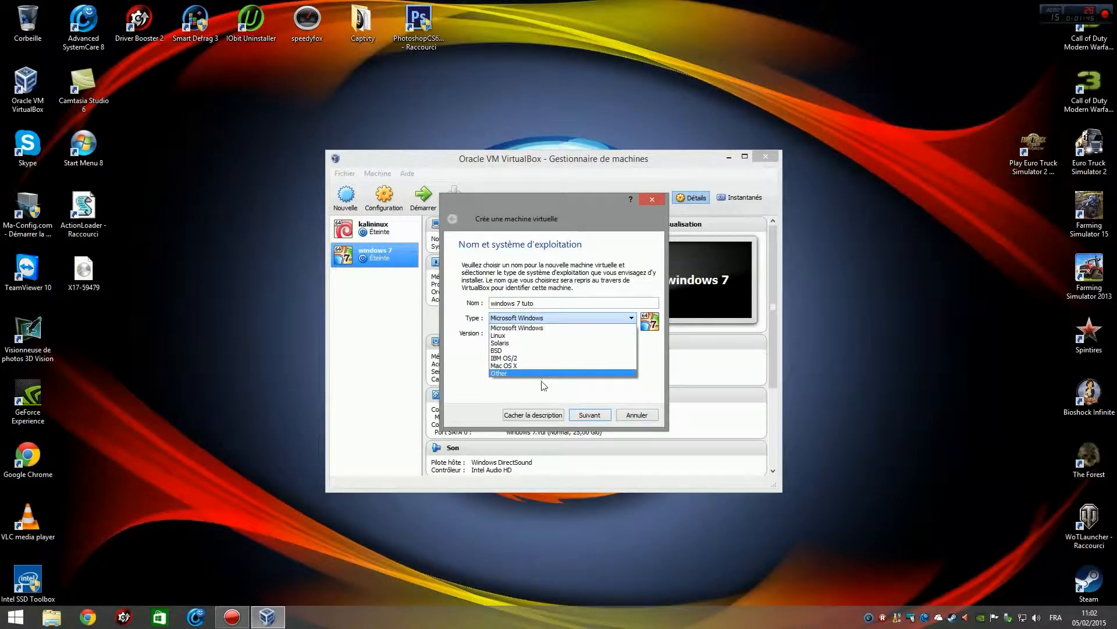
left_click(536, 328)
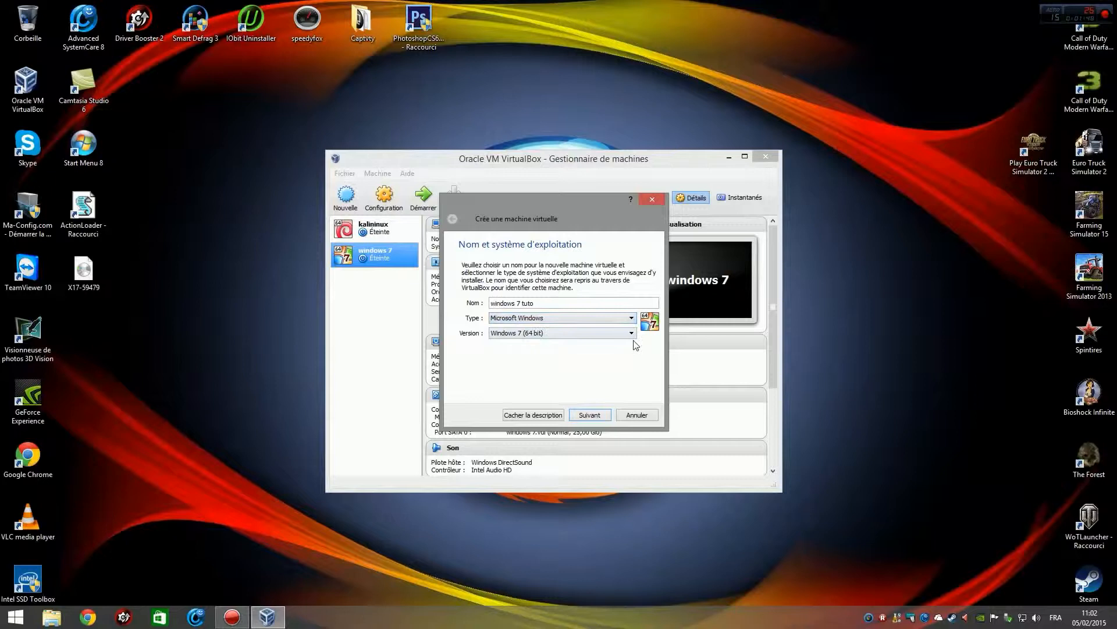
left_click(572, 333)
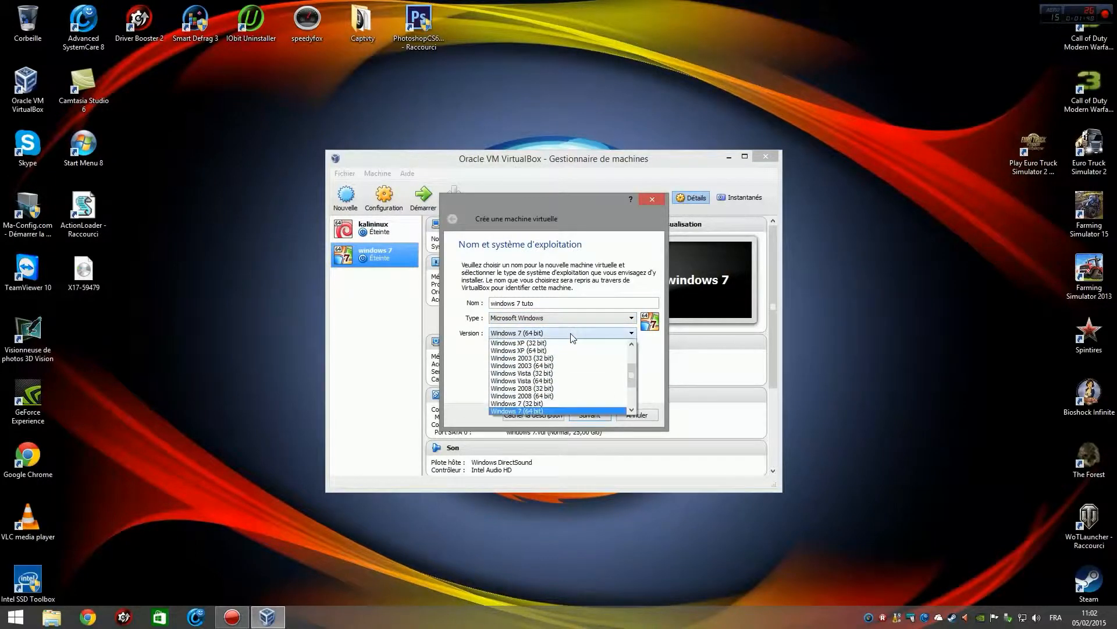
left_click(553, 412)
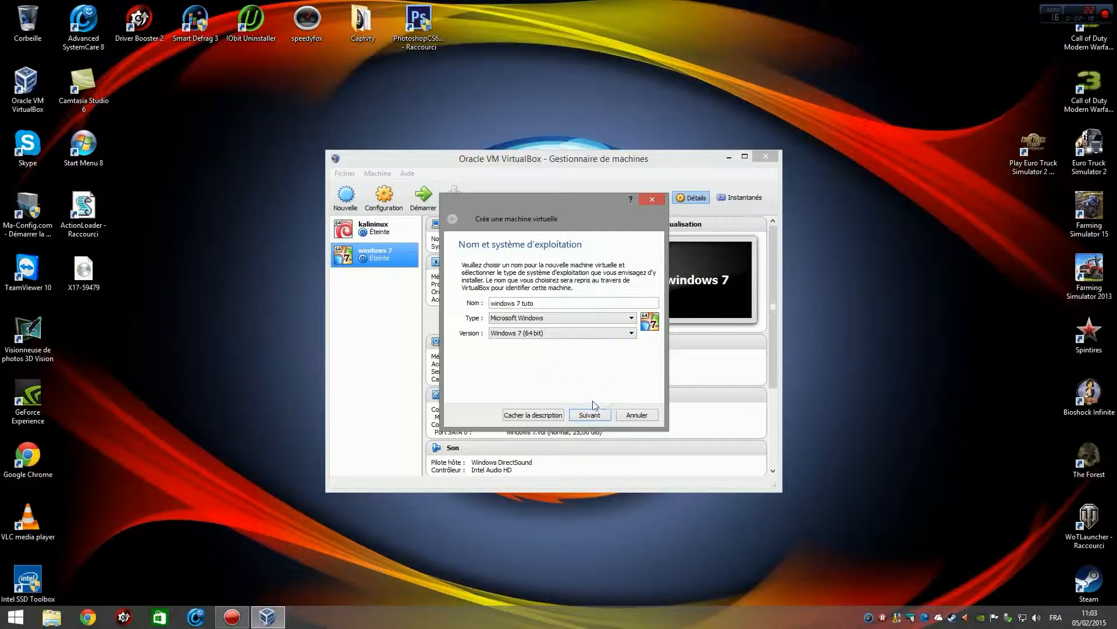
left_click(589, 415)
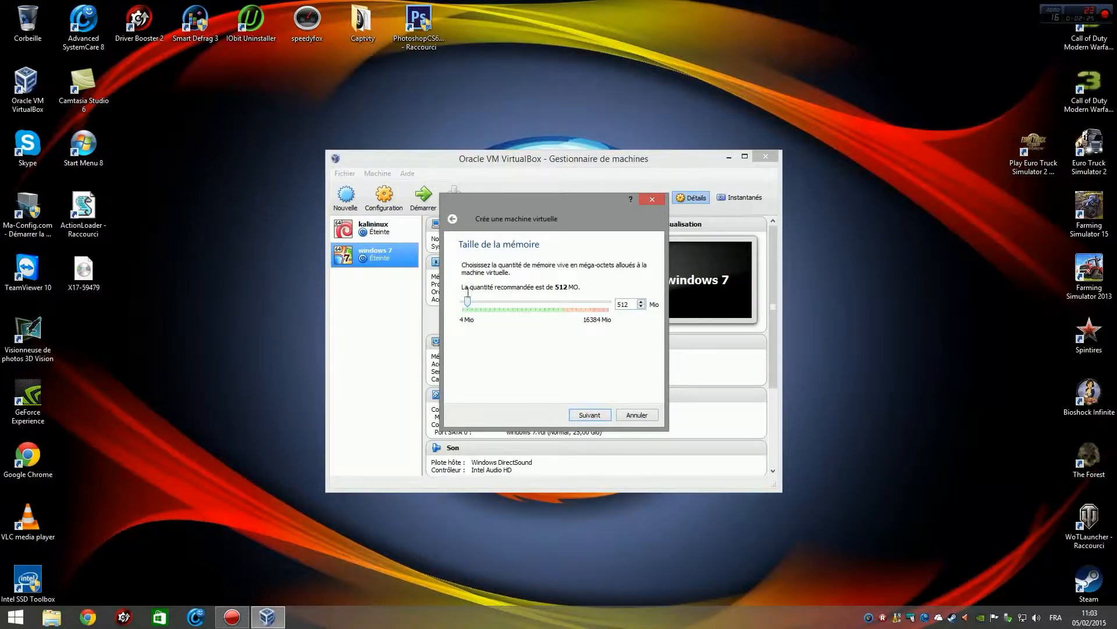
Allocate 2048 MB of memory to the new virtual machine
double_click(622, 303)
type("2048")
left_click(586, 417)
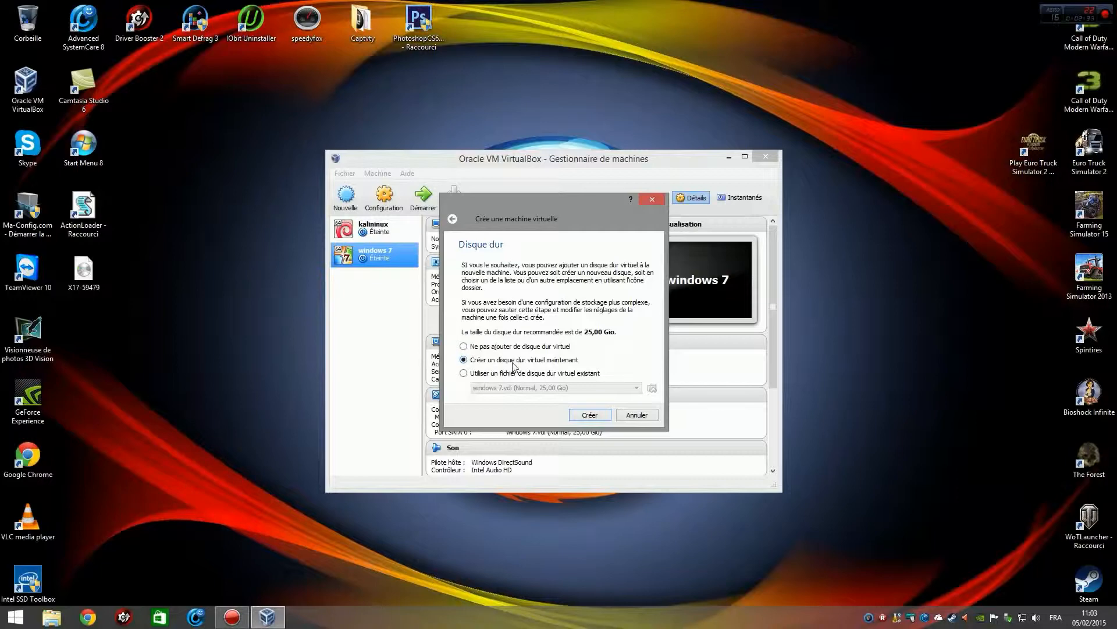
Create a dynamically allocated VDI virtual hard disk of 50 GB for the new machine
left_click(586, 417)
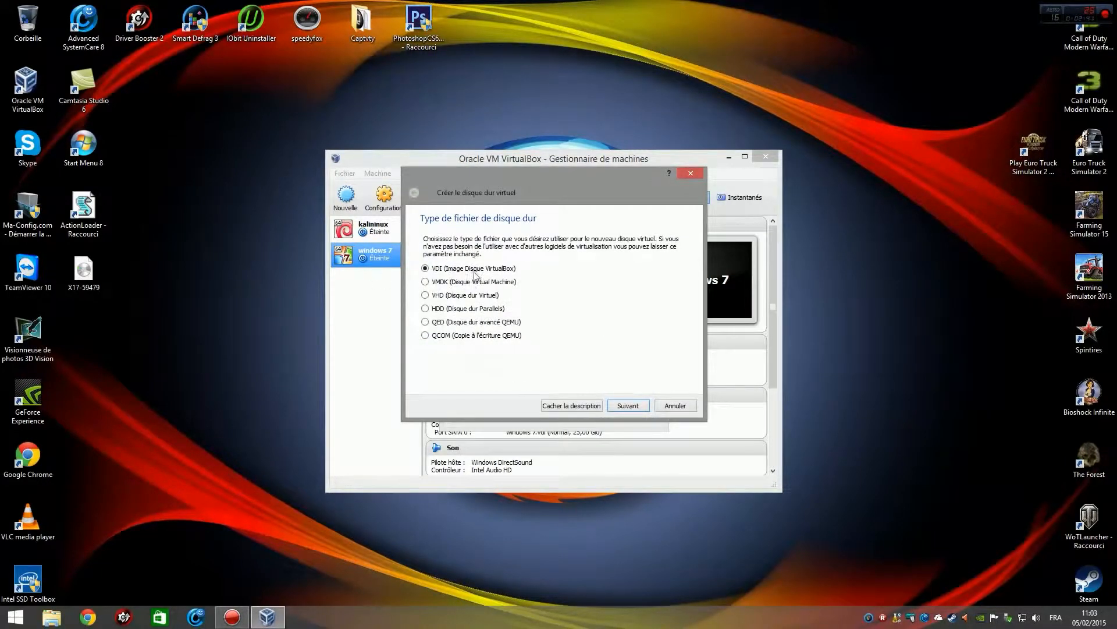
left_click(631, 408)
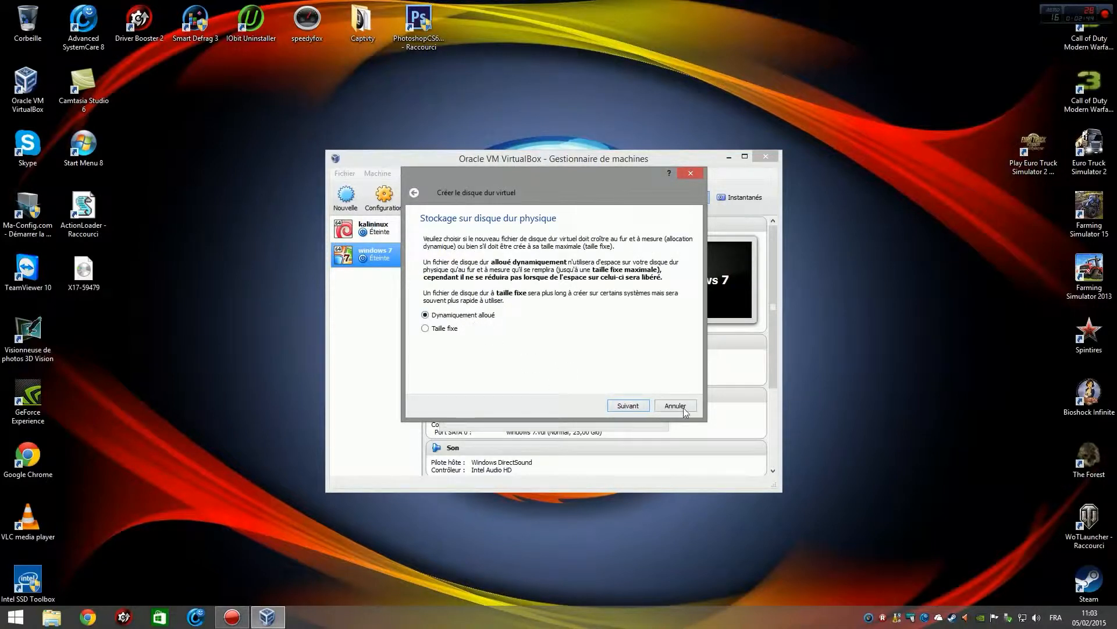
left_click(629, 405)
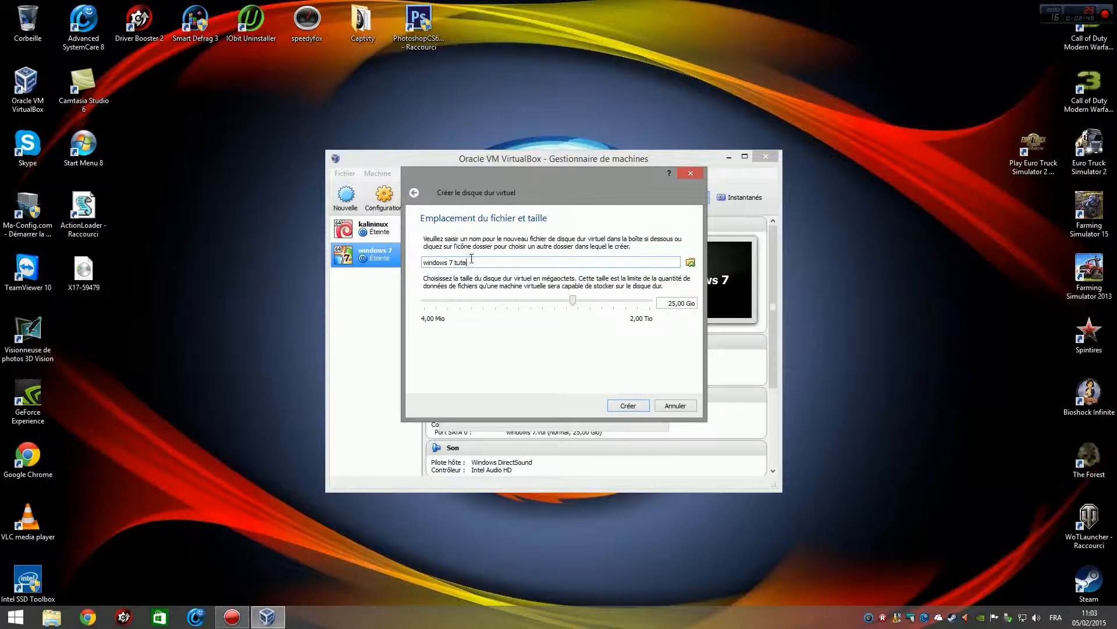
left_click_drag(468, 262, 421, 263)
left_click_drag(676, 303, 669, 303)
type("50")
left_click(643, 406)
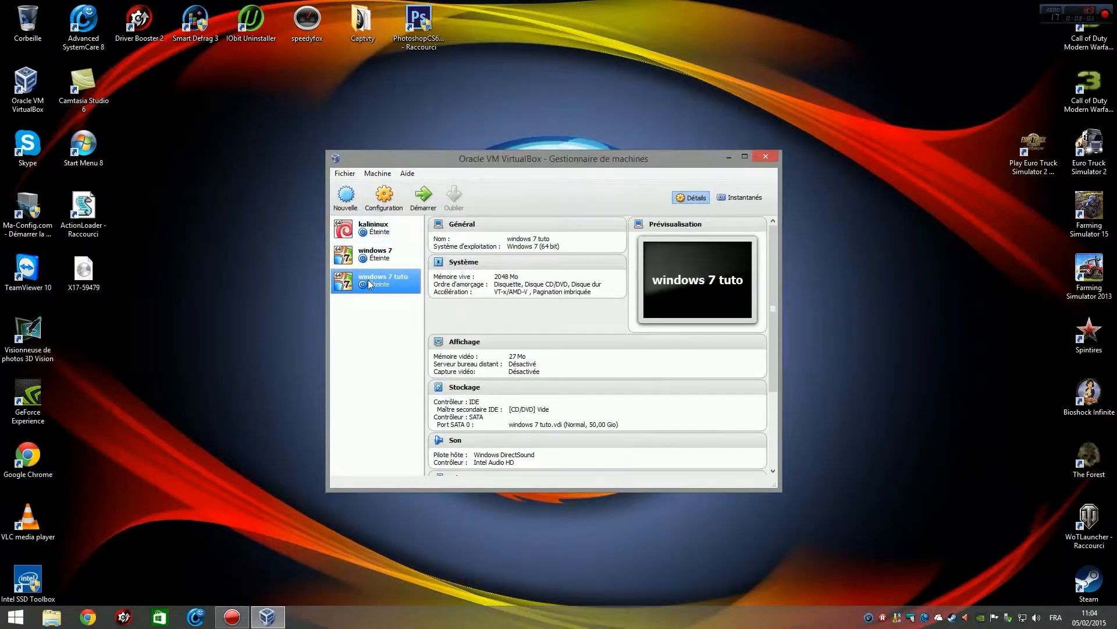
In the settings of windows 7 tuto, set both the shared clipboard and drag-and-drop to Bidirectional
left_click(379, 258)
left_click(381, 281)
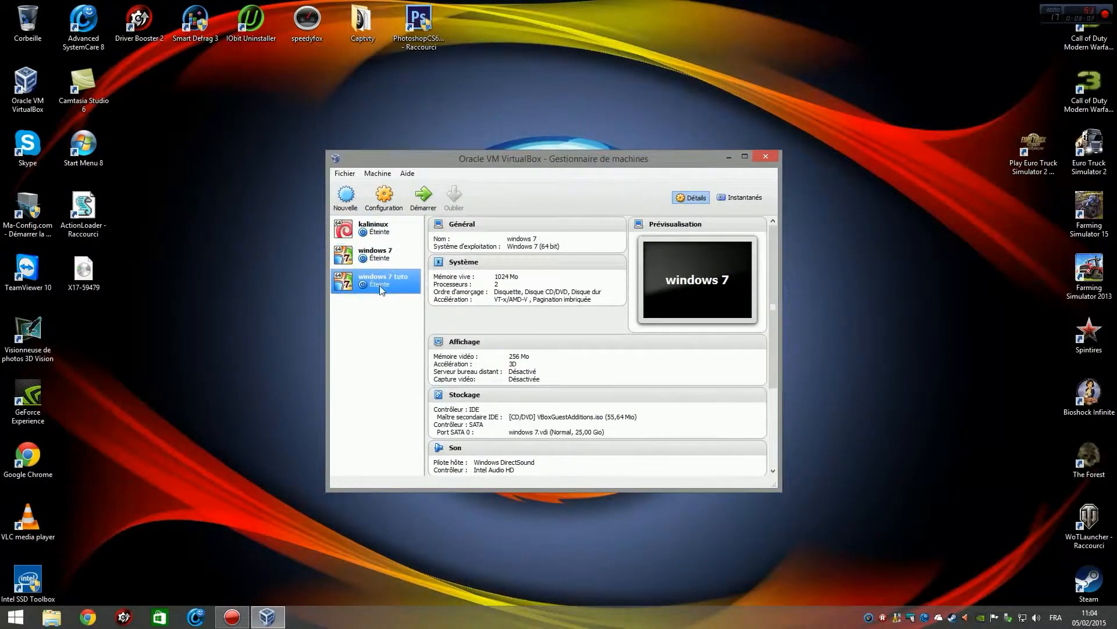
left_click(385, 197)
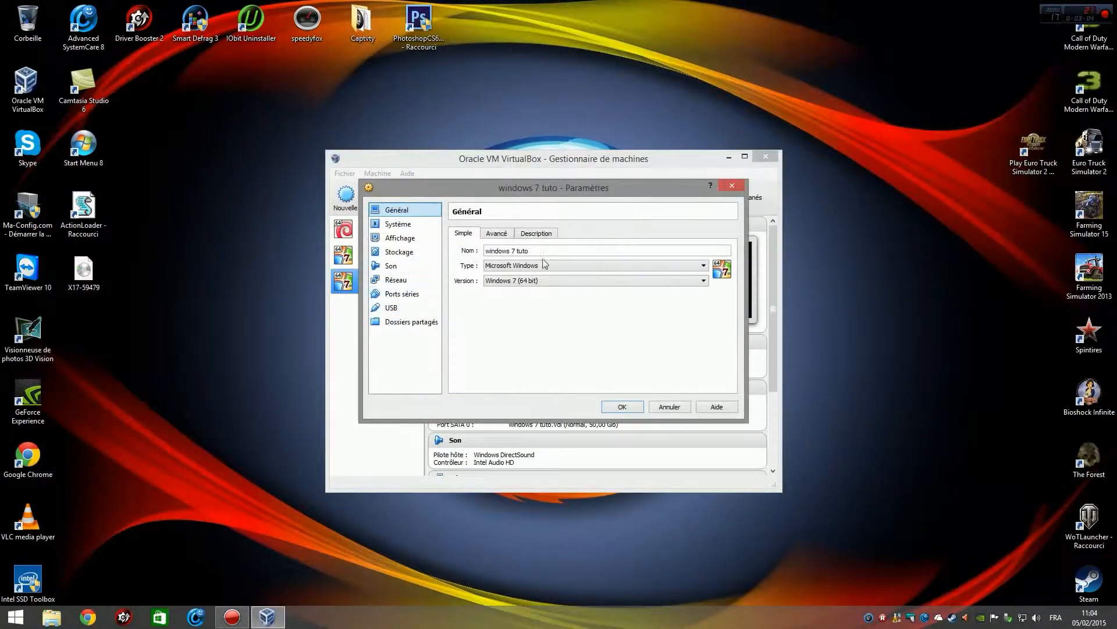
left_click(495, 235)
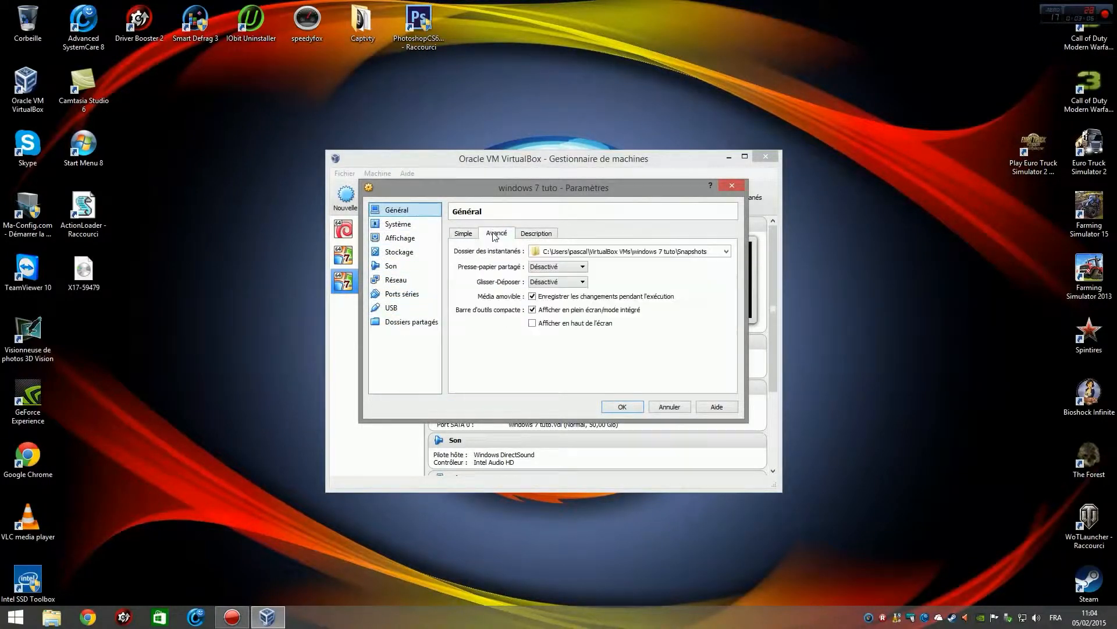
left_click(469, 235)
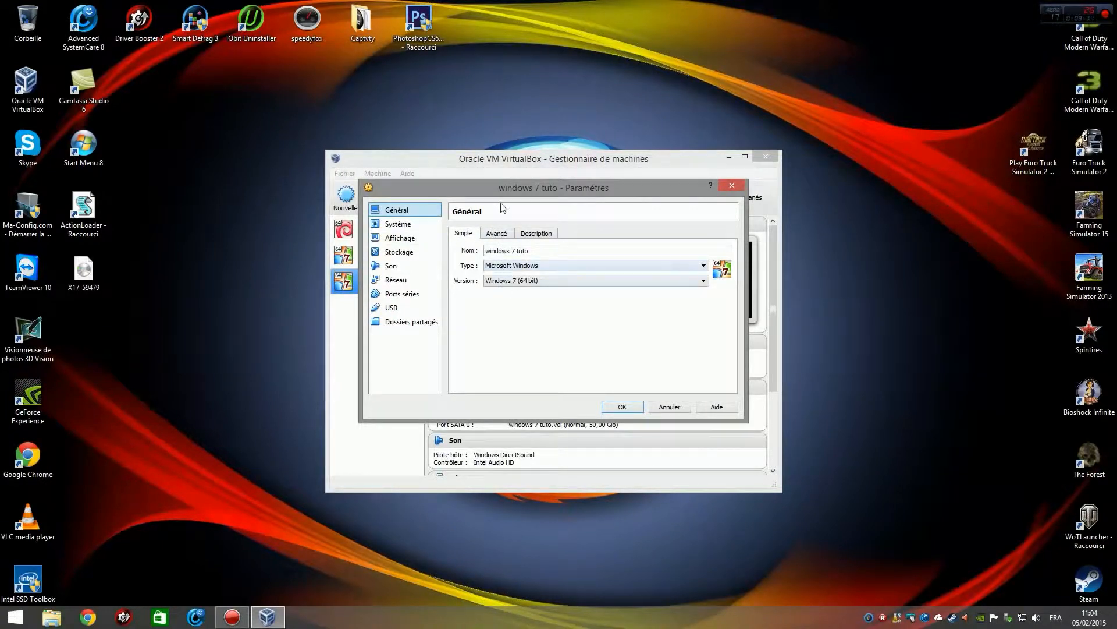
left_click(497, 235)
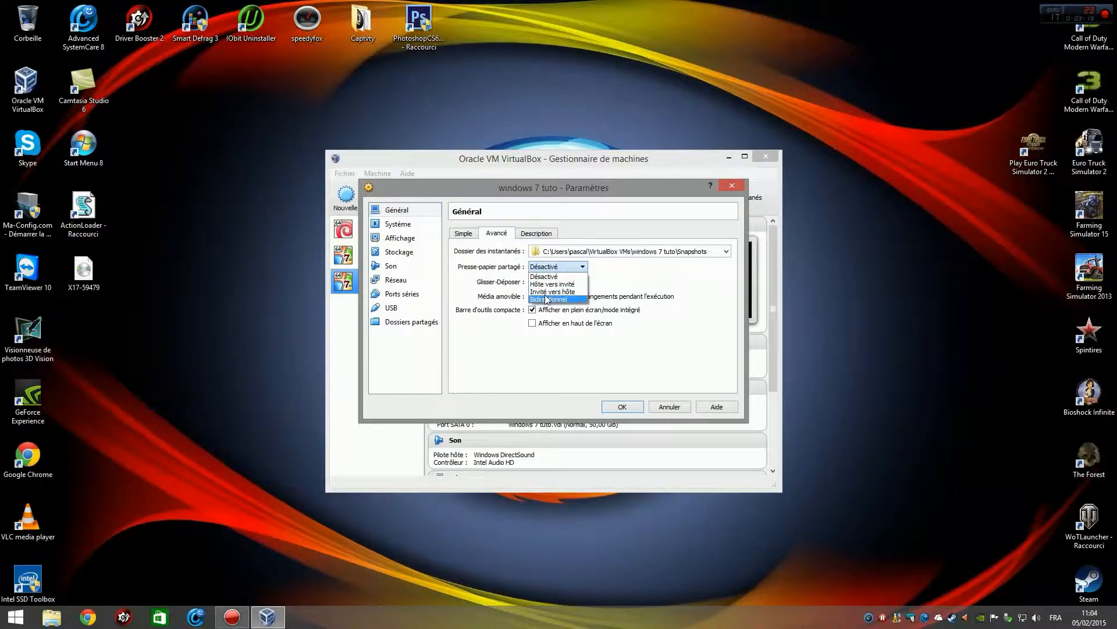
left_click(547, 299)
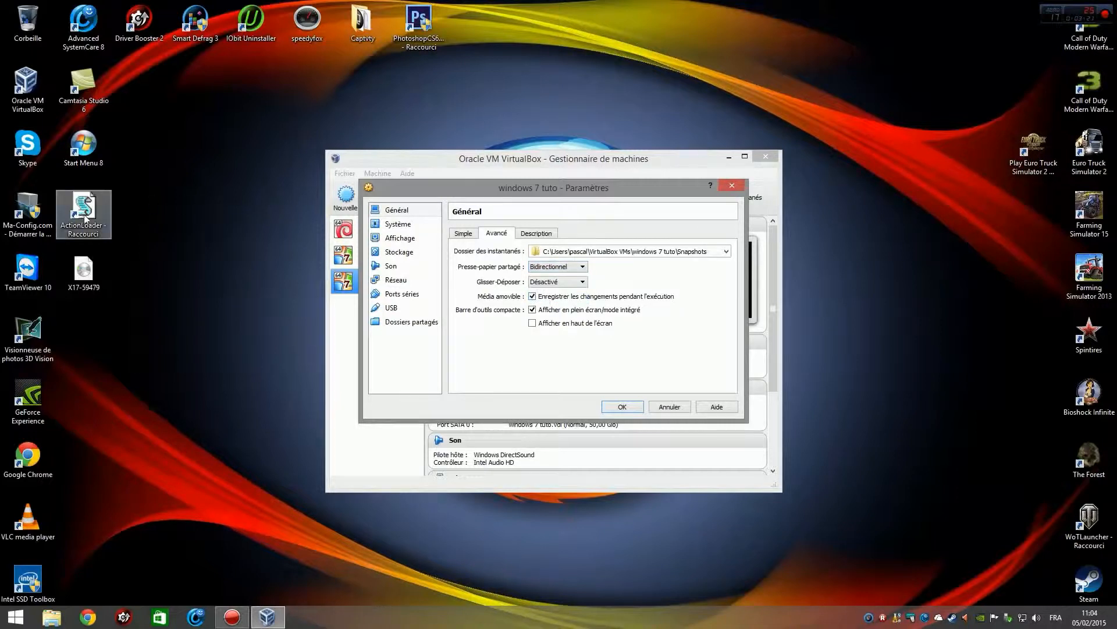
mouse_move(85, 275)
left_mouse_down()
mouse_move(437, 263)
mouse_move(90, 274)
left_mouse_up()
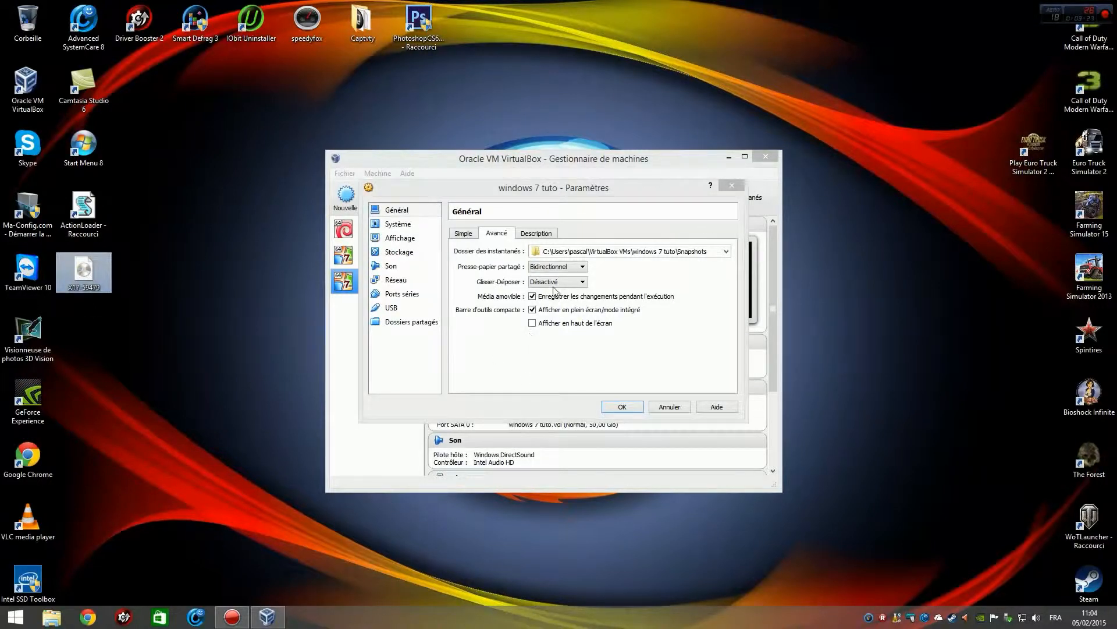
left_click(558, 282)
left_click(556, 314)
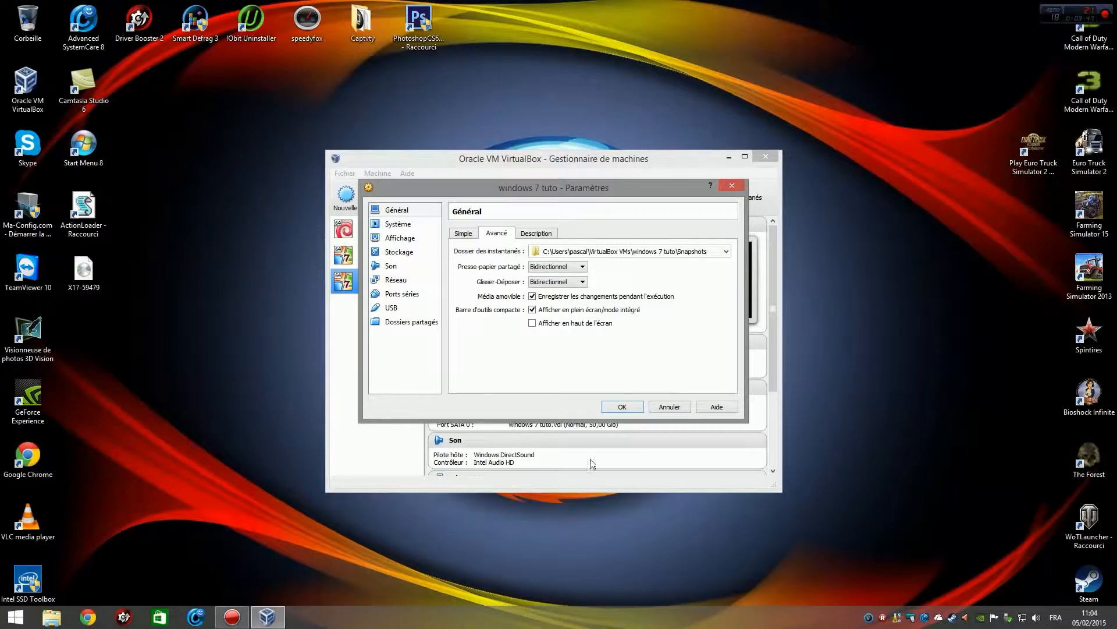
Set the virtual machine's number of processors to 2 and check its hardware virtualization options
left_click(536, 234)
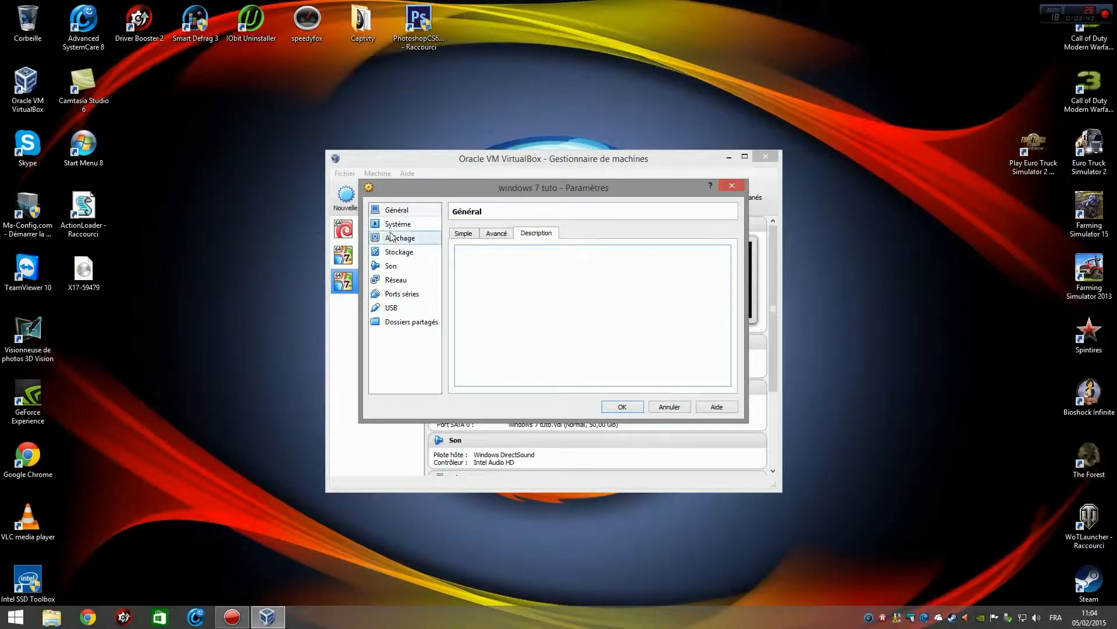
left_click(397, 224)
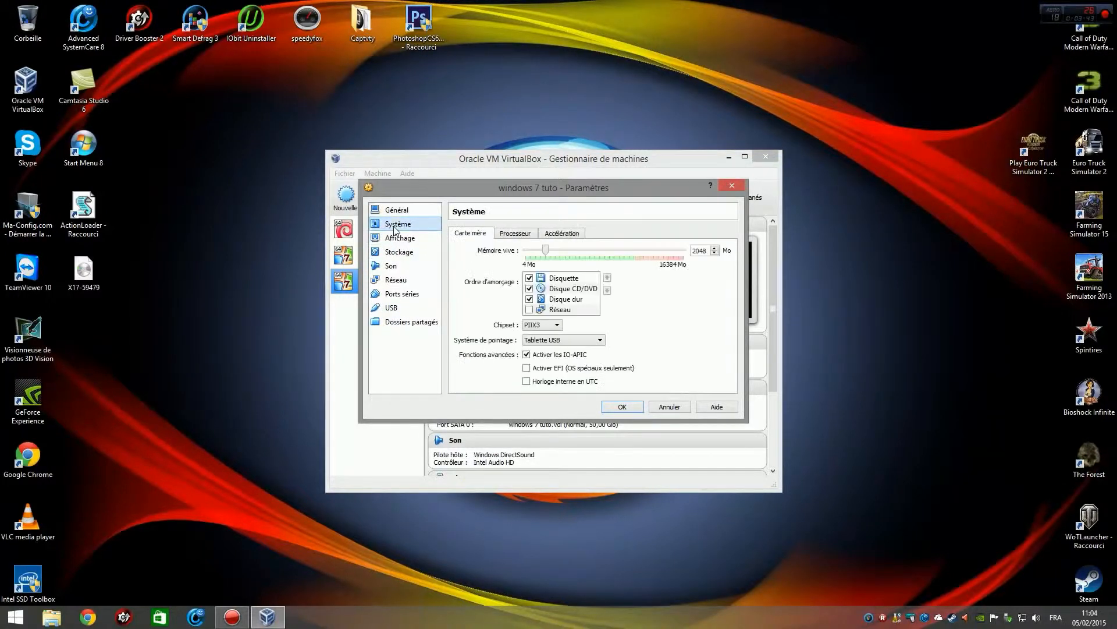
left_click(513, 235)
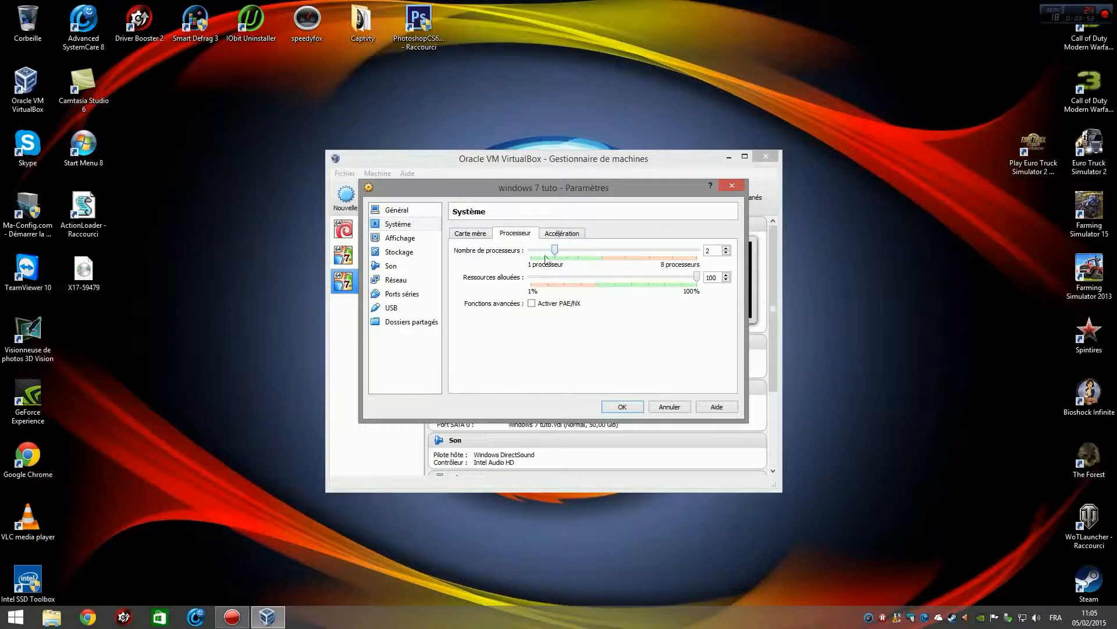
left_click(561, 234)
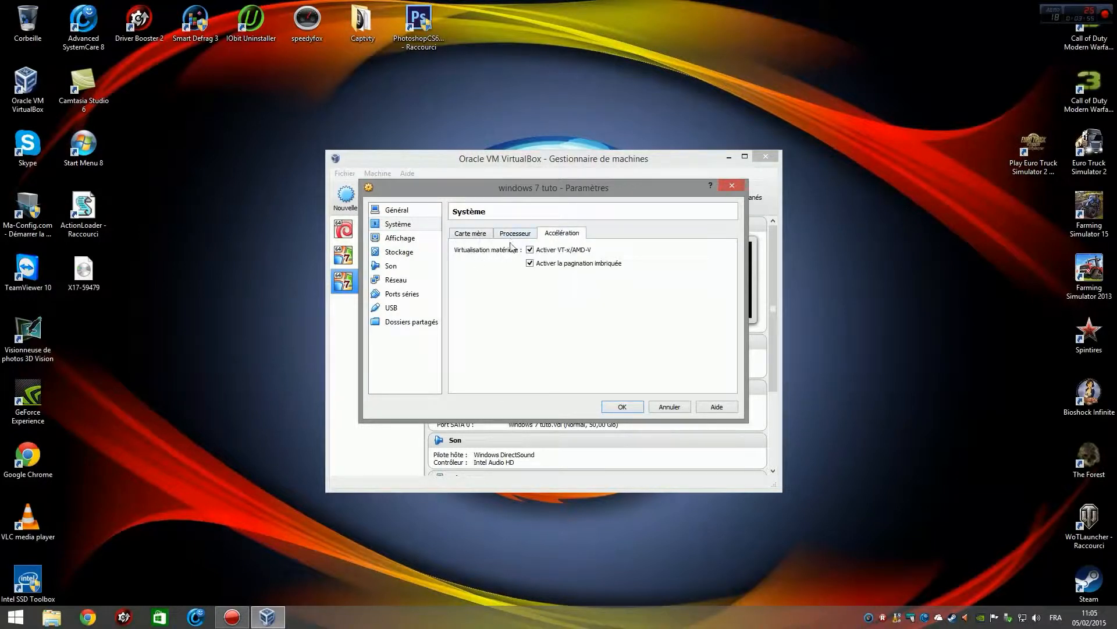
Enable 3D acceleration in the machine's display settings and set the video memory to 256 MB
left_click(409, 241)
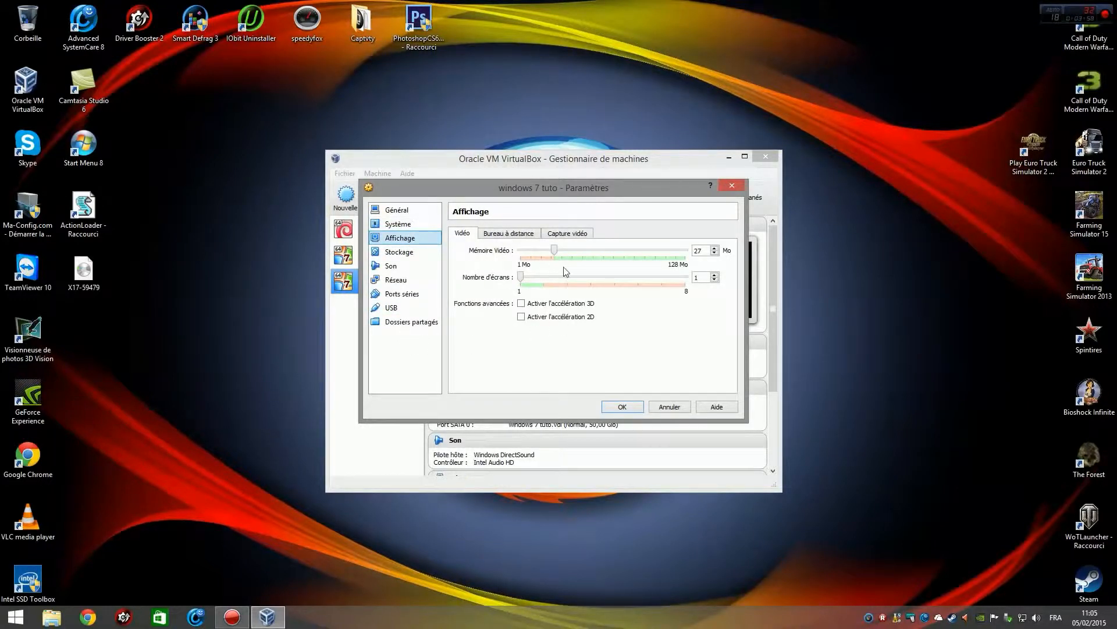
left_click(522, 303)
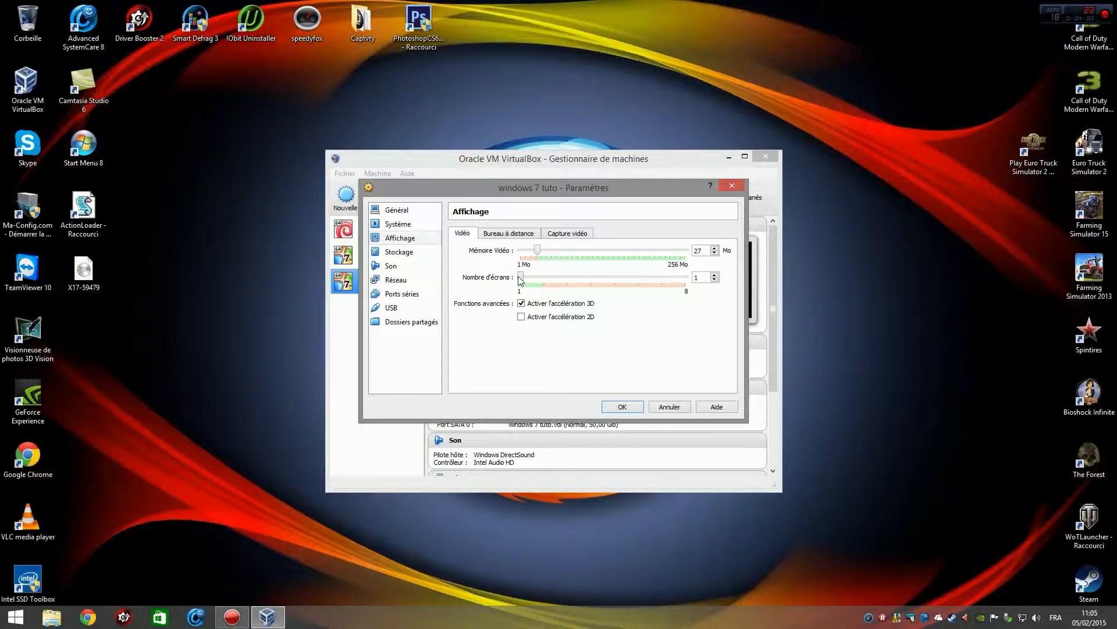
left_click_drag(522, 278, 692, 265)
Review the machine's storage settings, including the empty CD/DVD drive on the IDE controller, and its sound settings
left_click(401, 251)
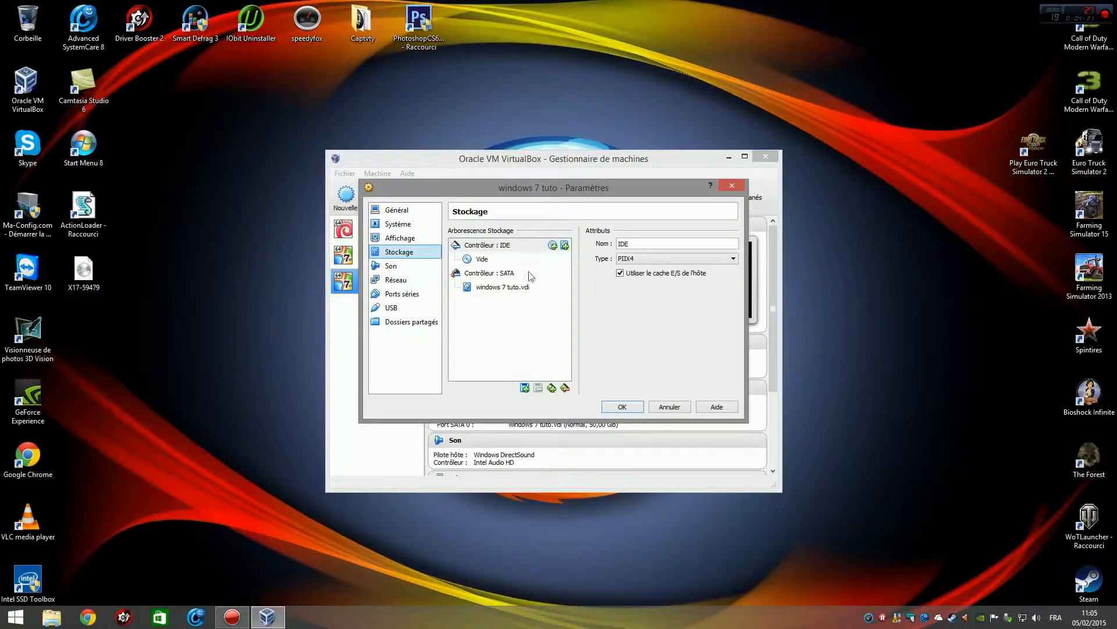
left_click(481, 260)
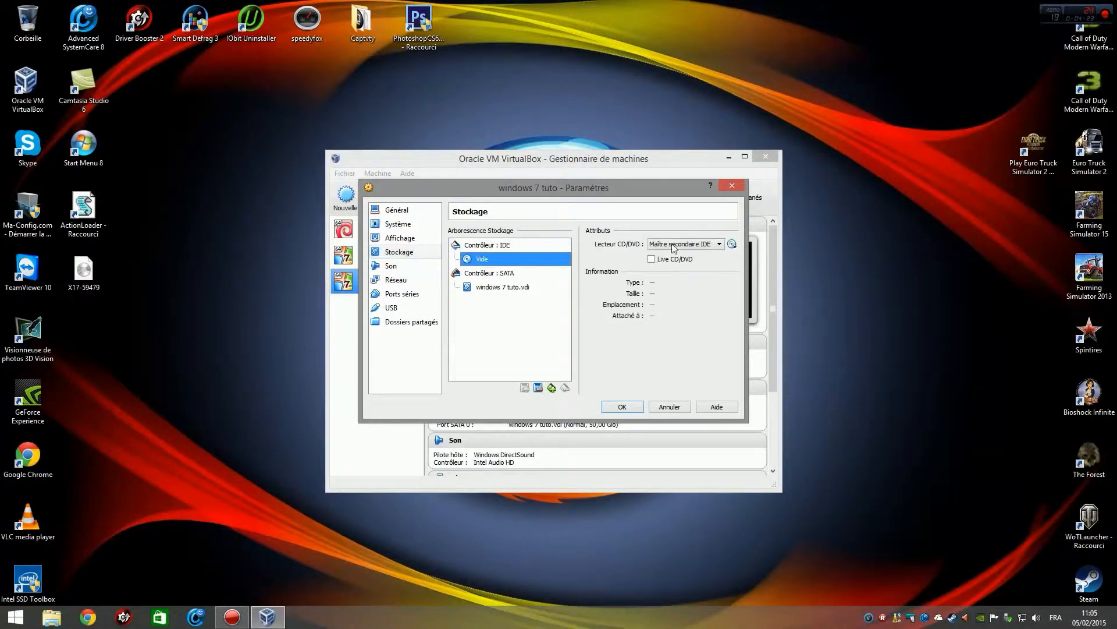
left_click(406, 269)
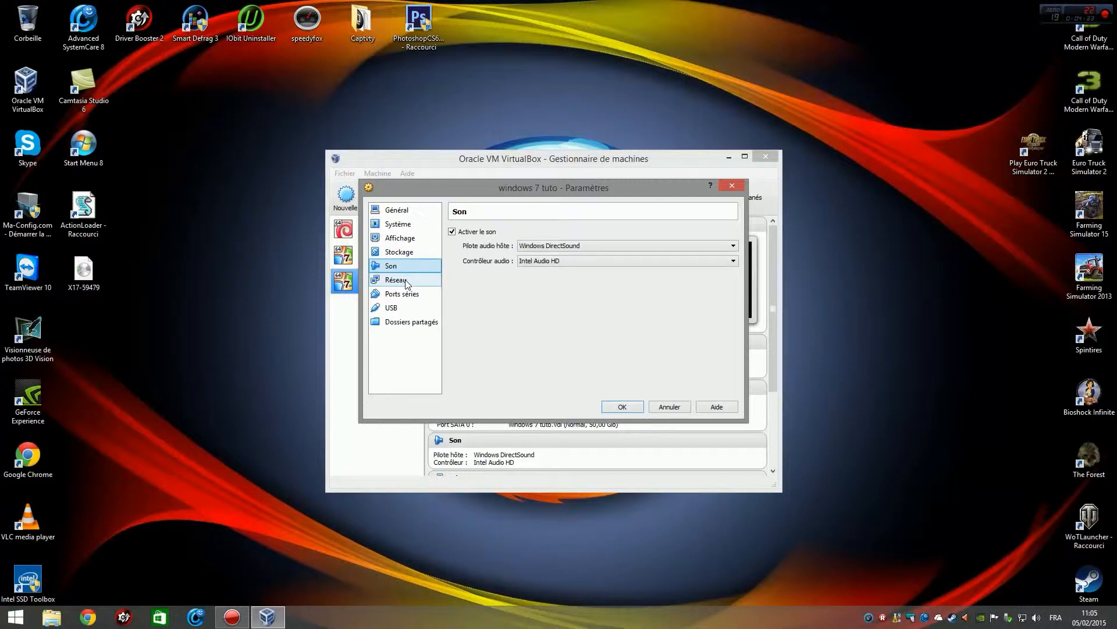
Select NAT as the access mode of network adapter 1 and check adapters 2 to 4
left_click(405, 283)
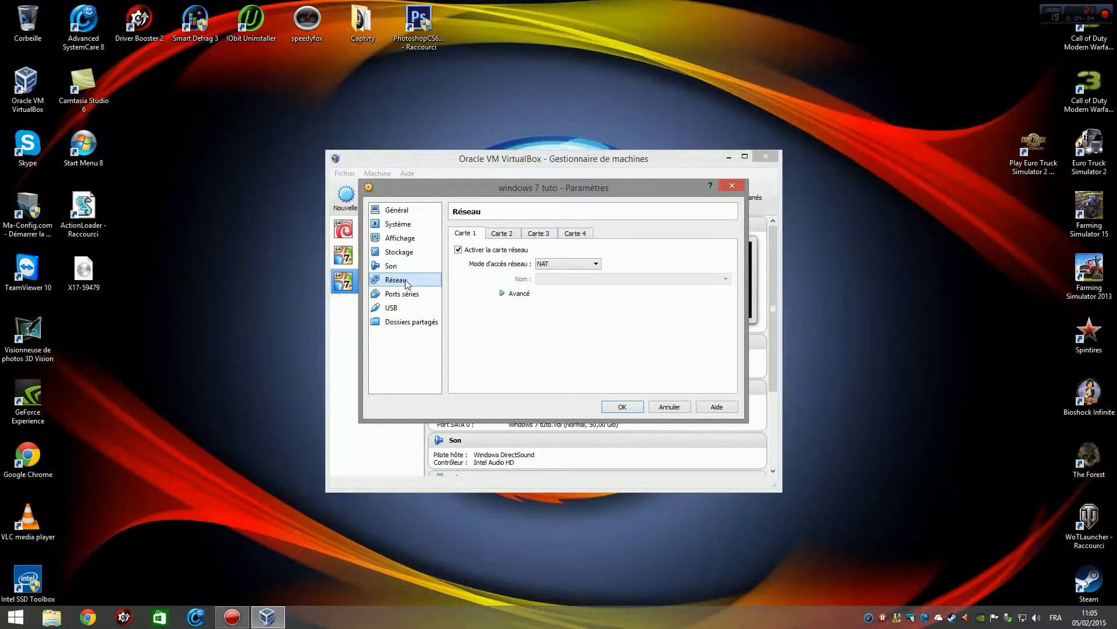
left_click(589, 264)
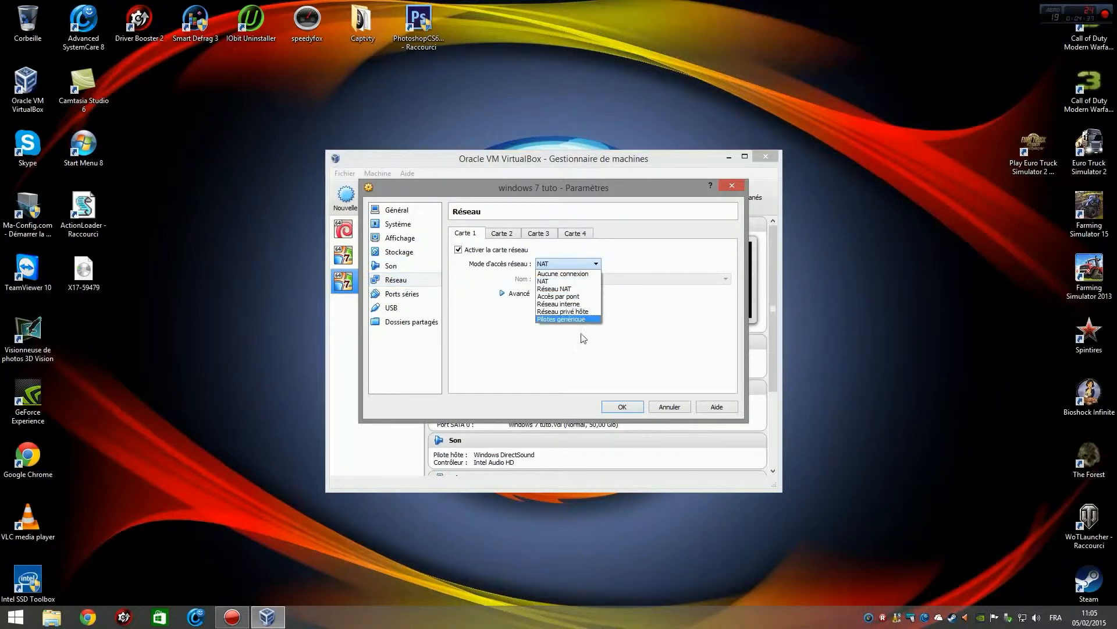
left_click(575, 281)
left_click(502, 233)
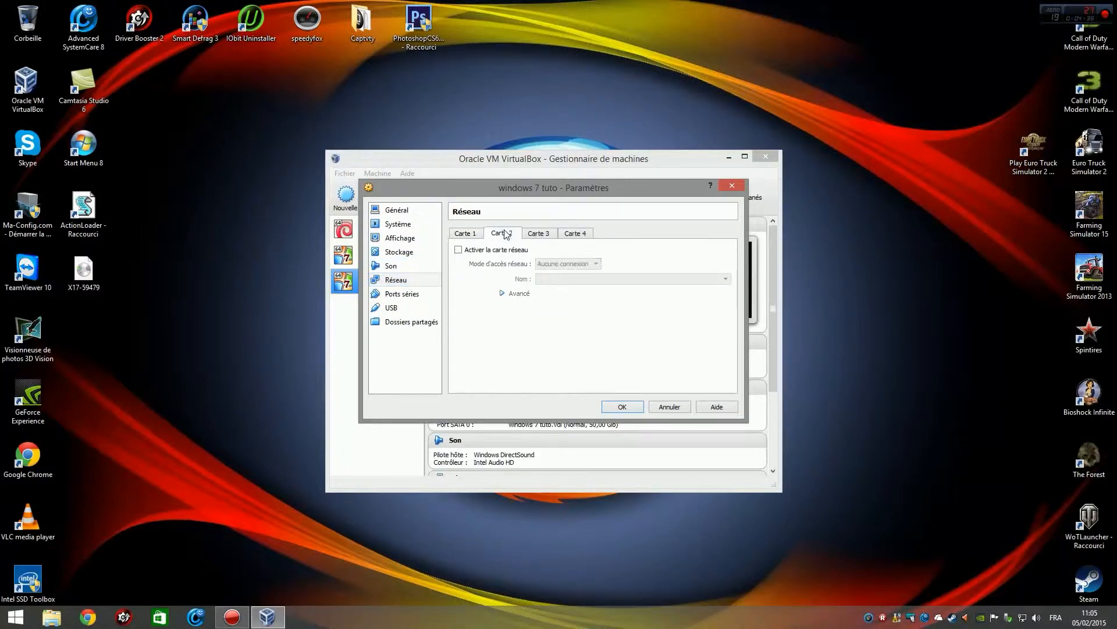
left_click(543, 235)
left_click(582, 236)
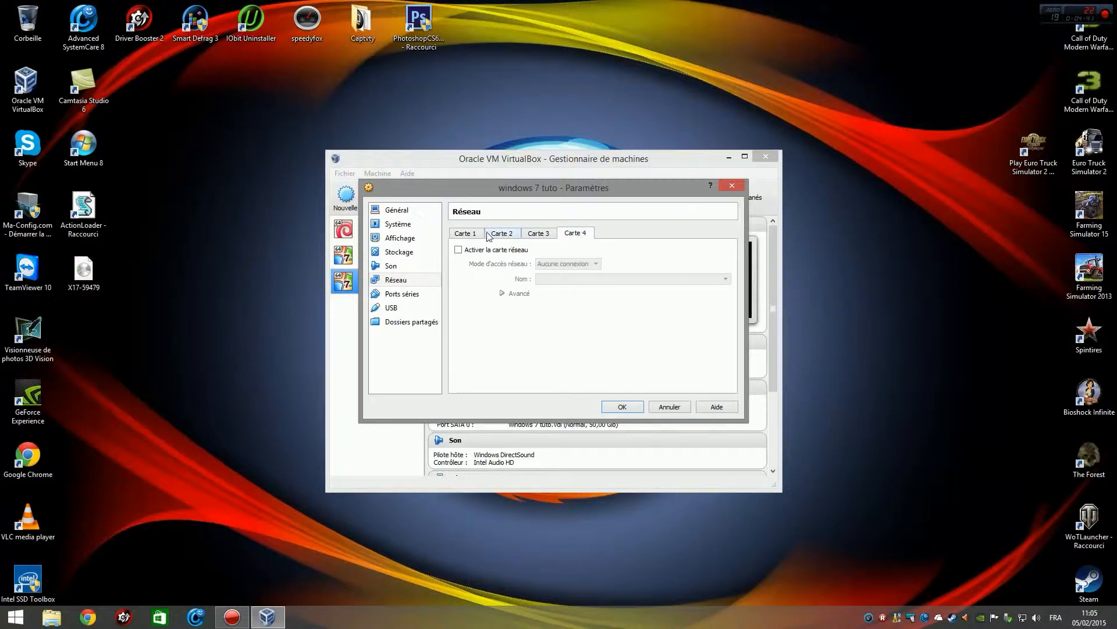
left_click(465, 233)
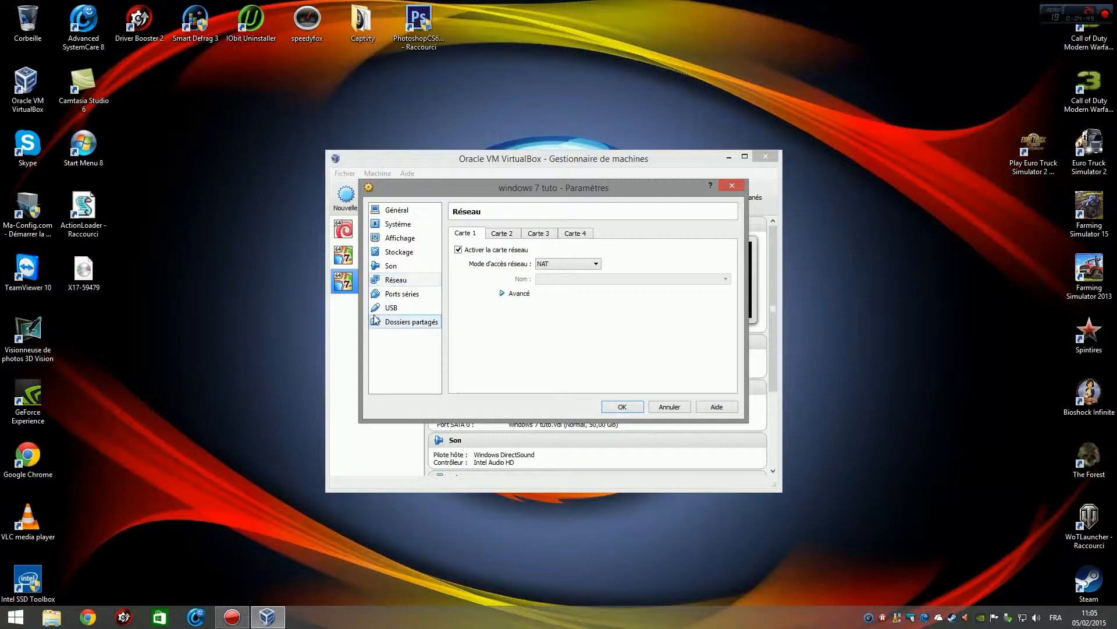
Review the serial port and USB settings, including the host devices that can be added as USB filters
left_click(415, 297)
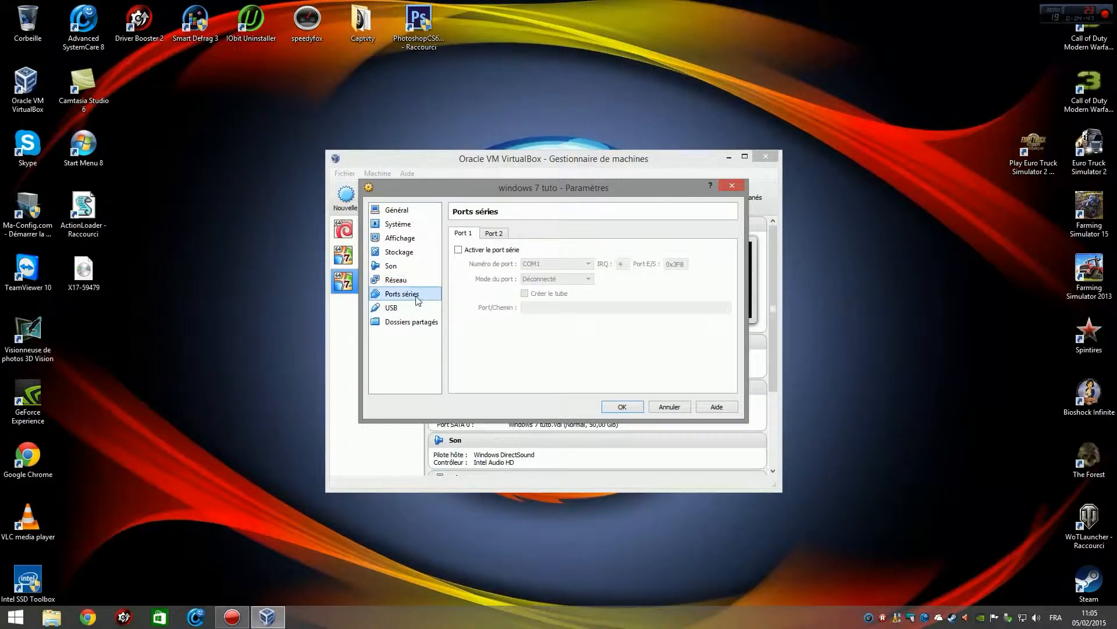
left_click(407, 308)
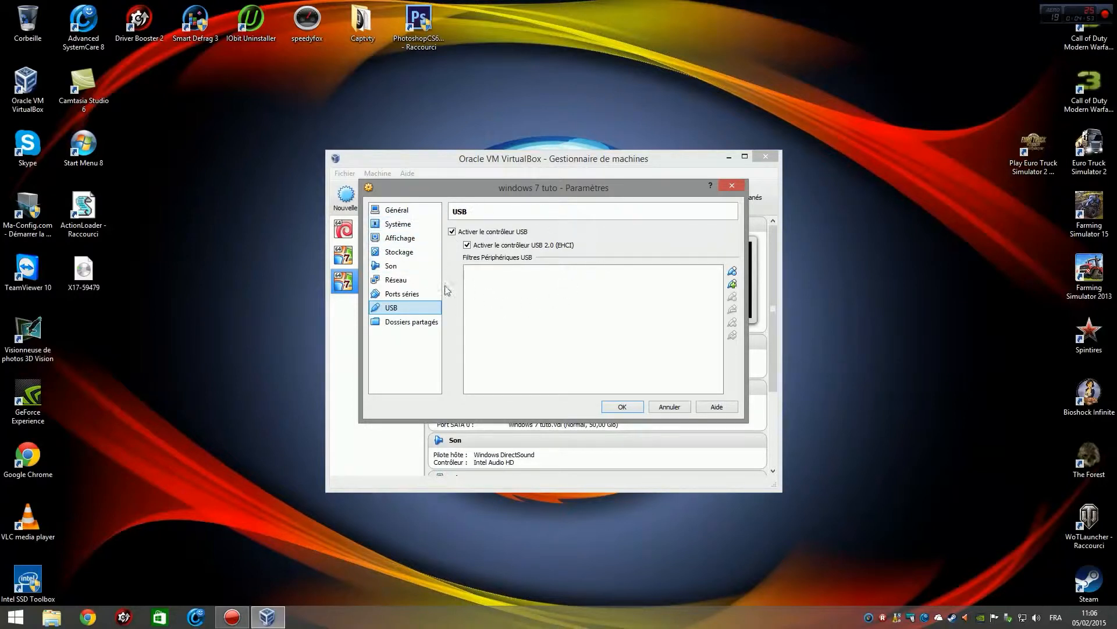
left_click(732, 286)
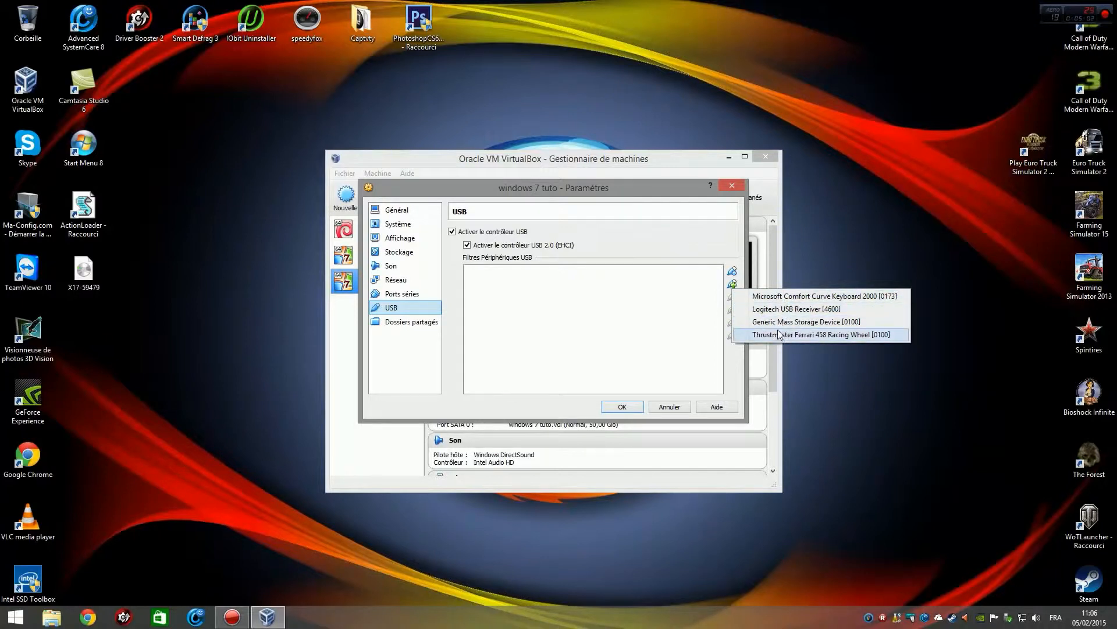
left_click(658, 315)
Try to add the Images library's Pictures folder as an automatically mounted shared folder
left_click(414, 323)
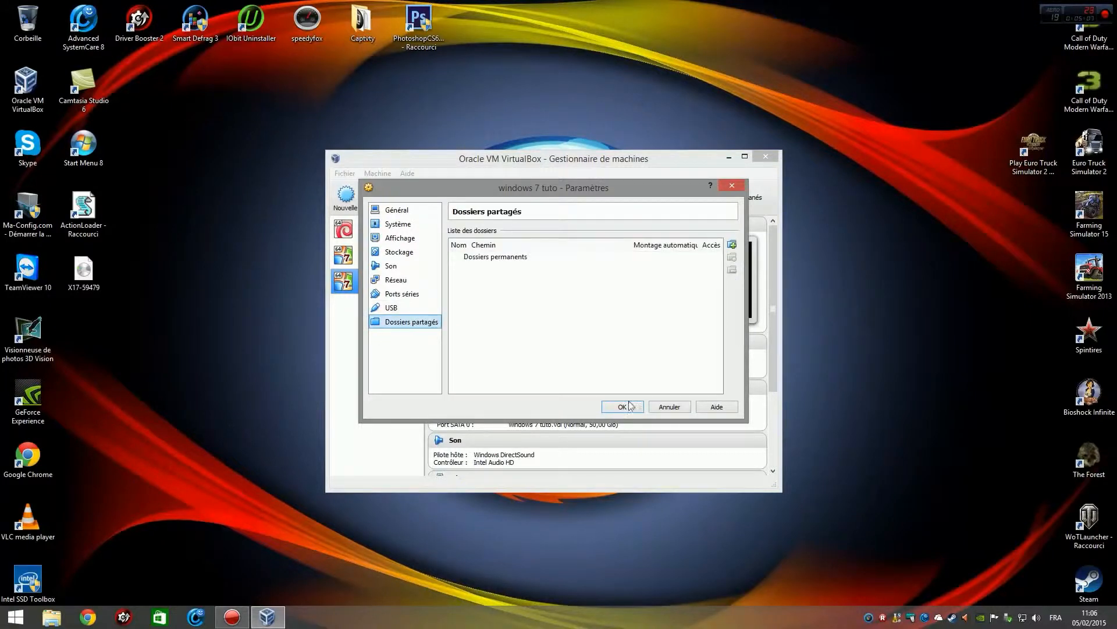
left_click(732, 245)
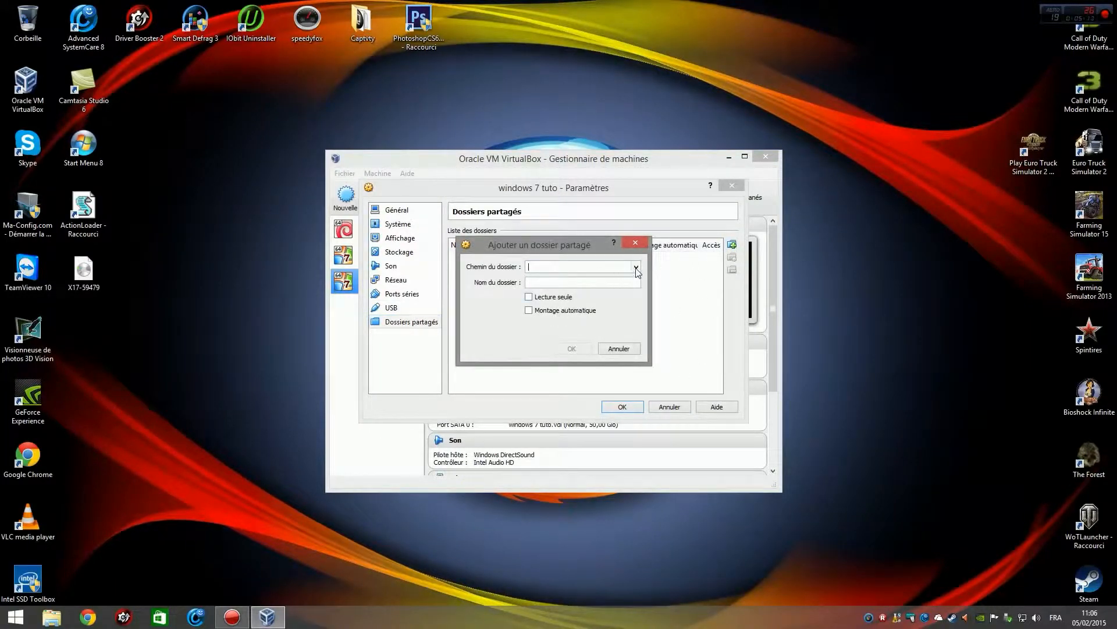
left_click(636, 266)
left_click(571, 286)
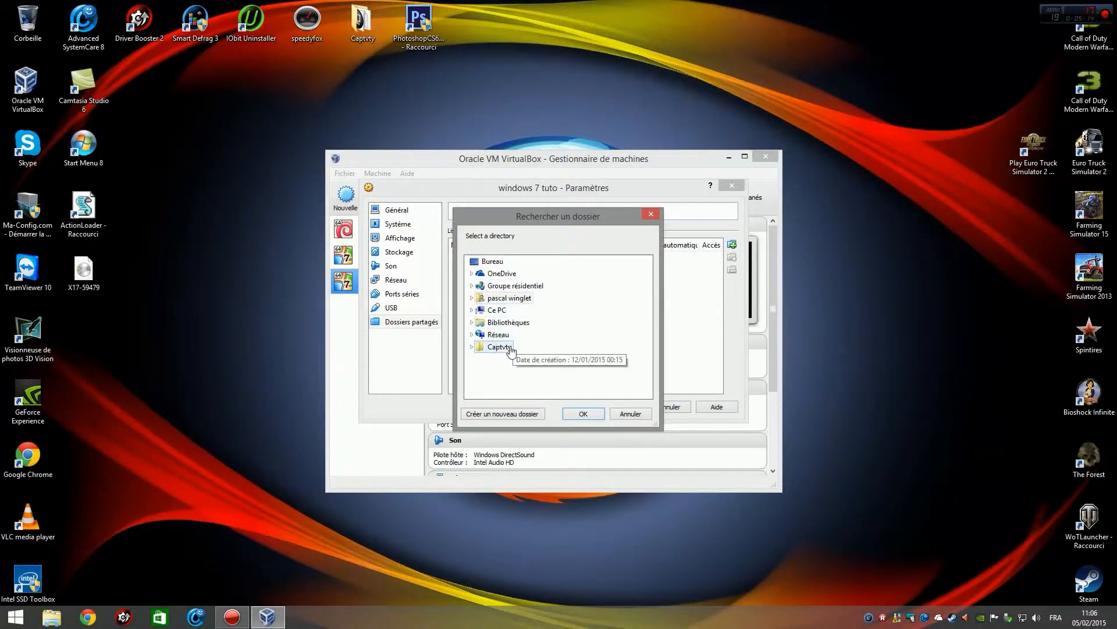
double_click(502, 323)
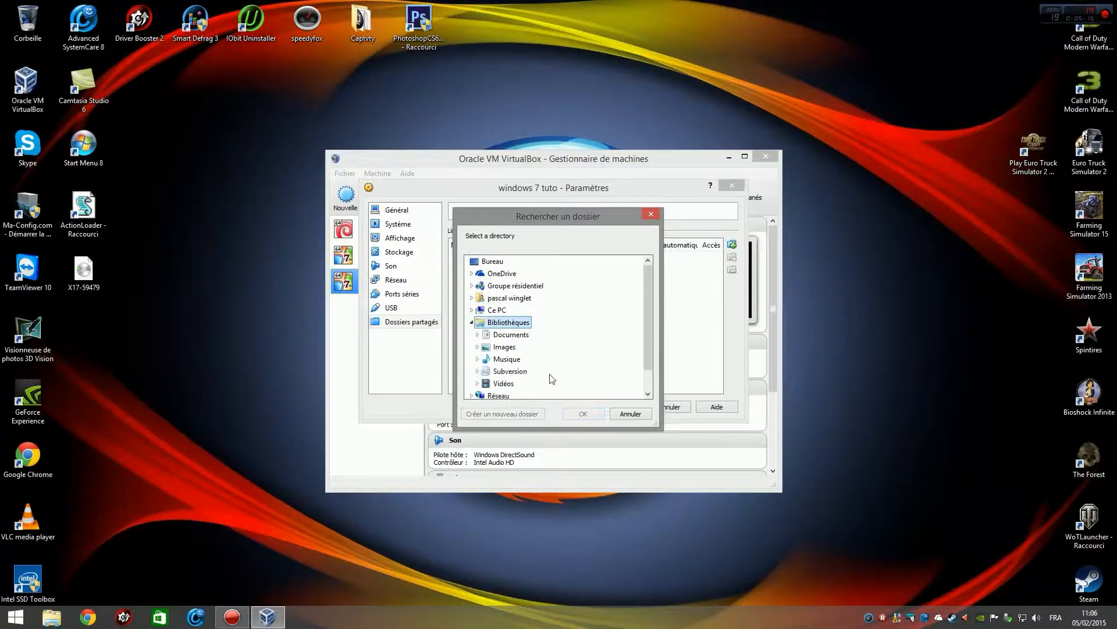
double_click(505, 347)
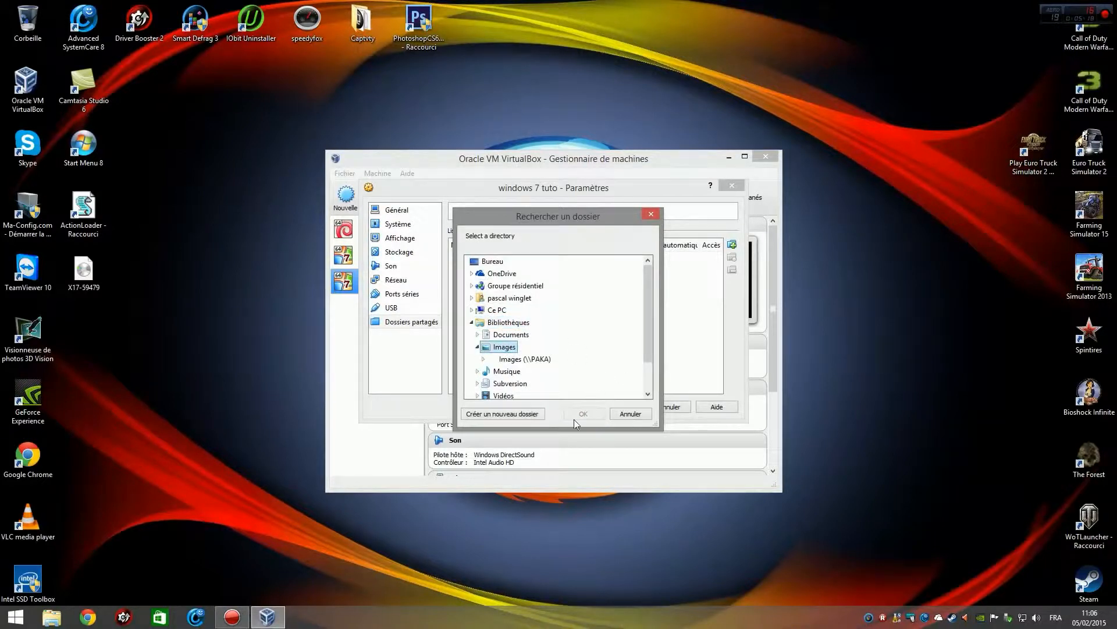
left_click(518, 359)
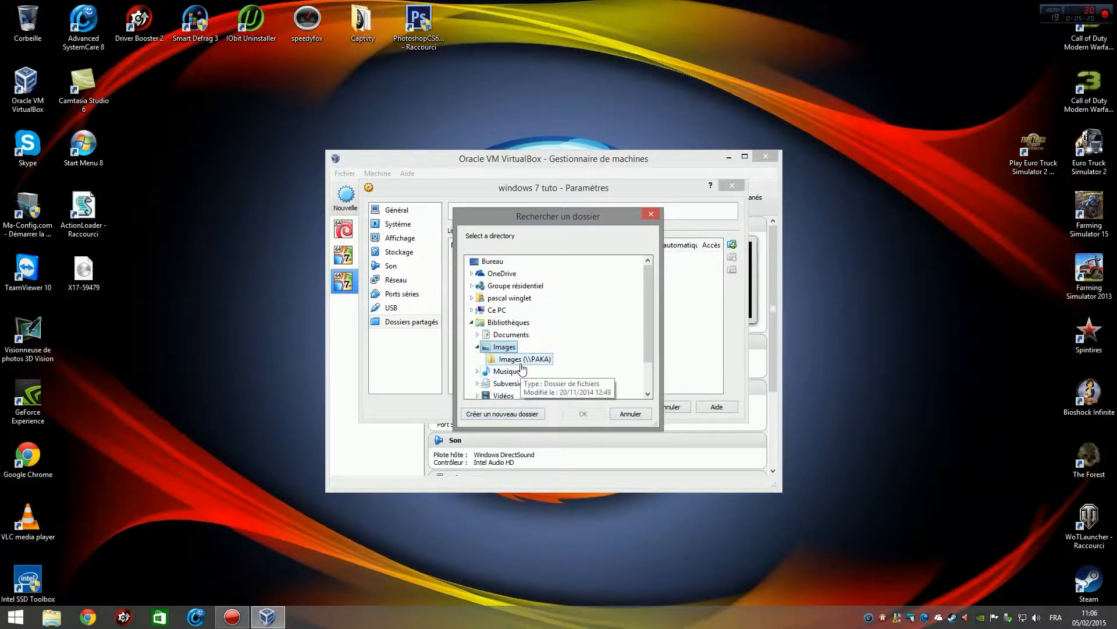
left_click(586, 414)
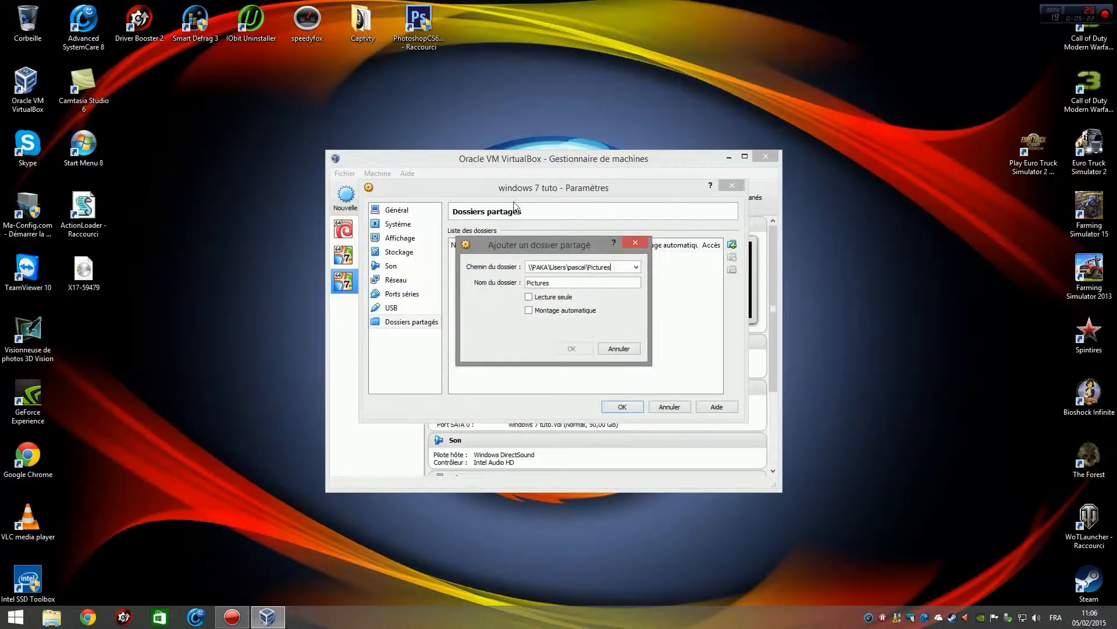
left_click(529, 297)
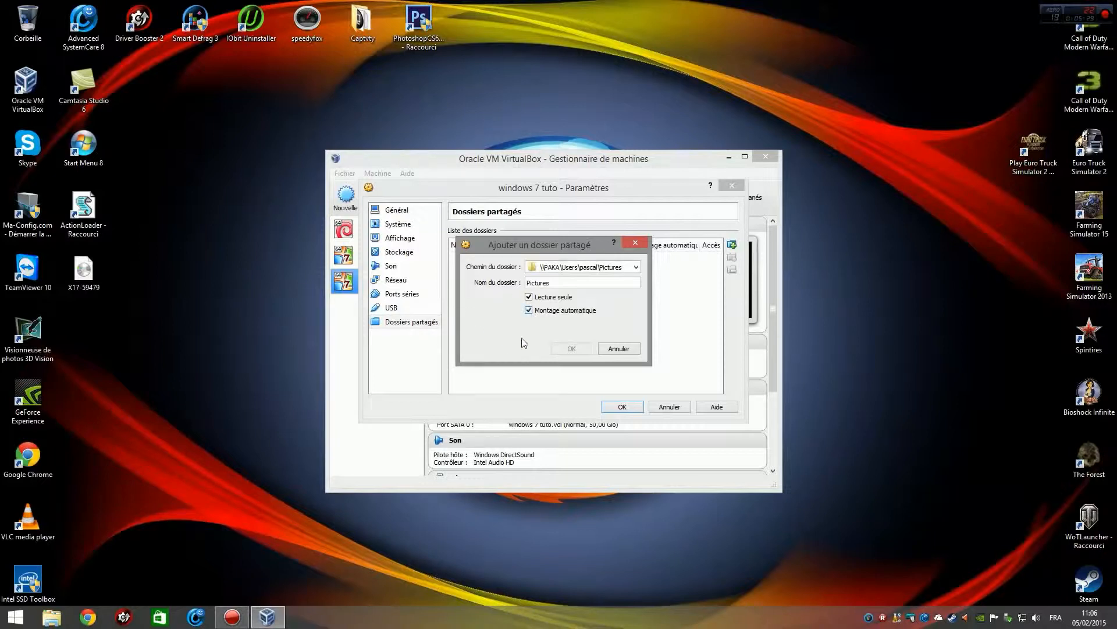
left_click(529, 310)
left_click(530, 298)
left_click(611, 349)
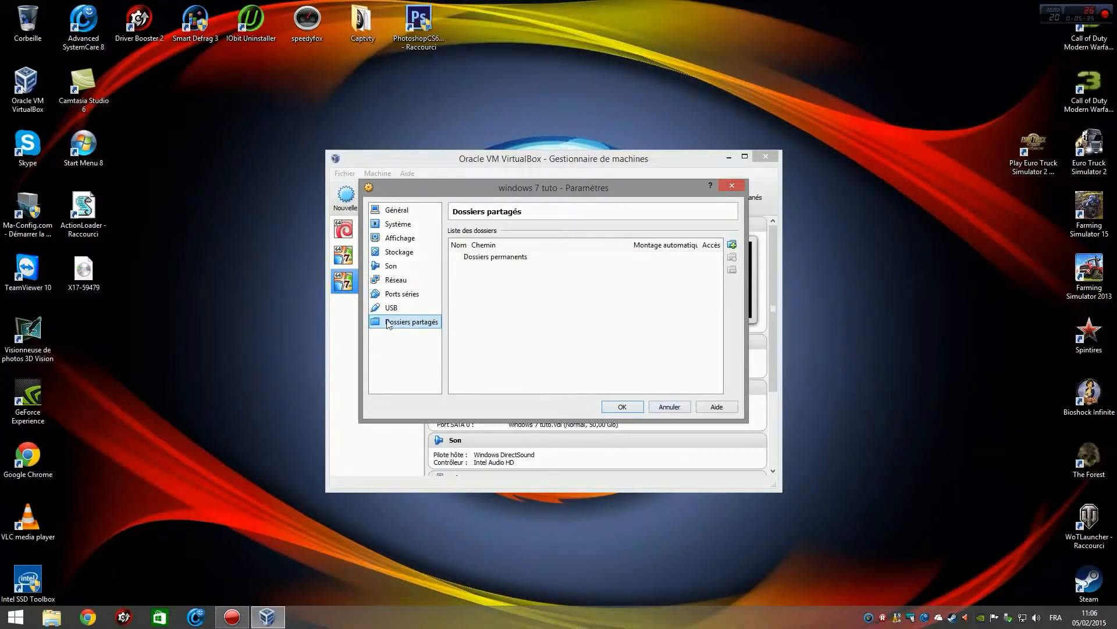
Save the machine settings and start windows 7 tuto with X17-59479.iso from the windows 7 64 bit folder as its startup disk
left_click(620, 407)
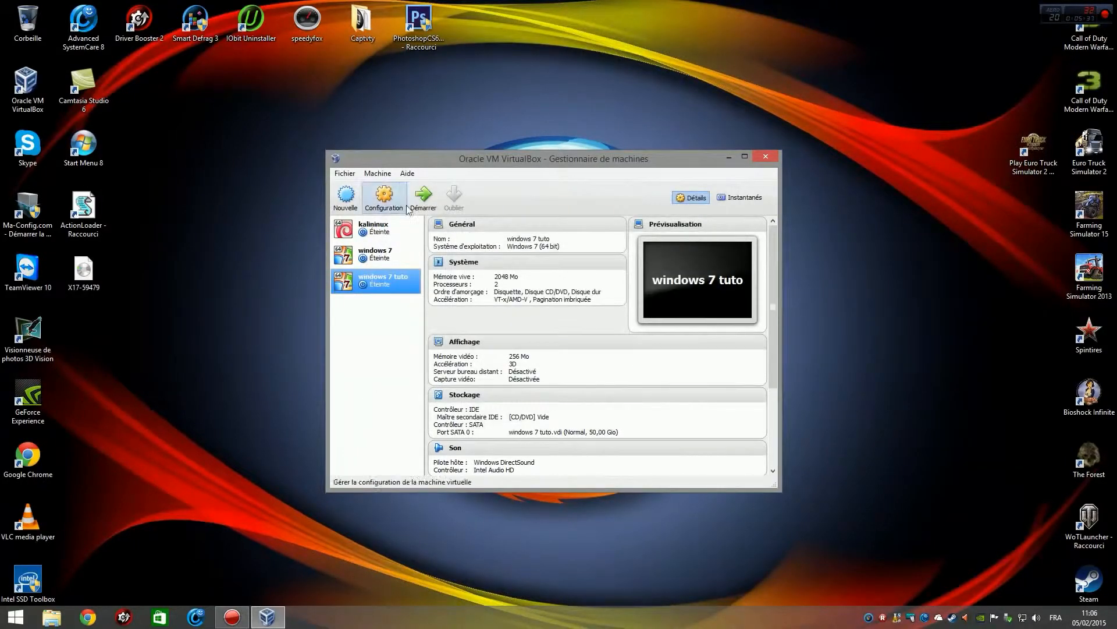
left_click(427, 199)
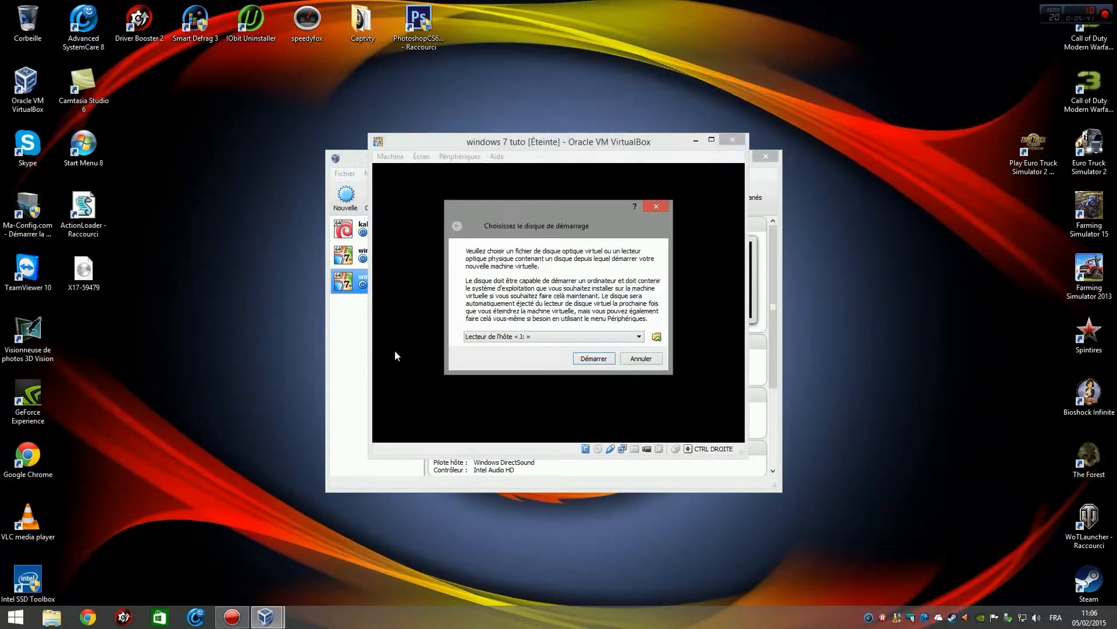
left_click(657, 337)
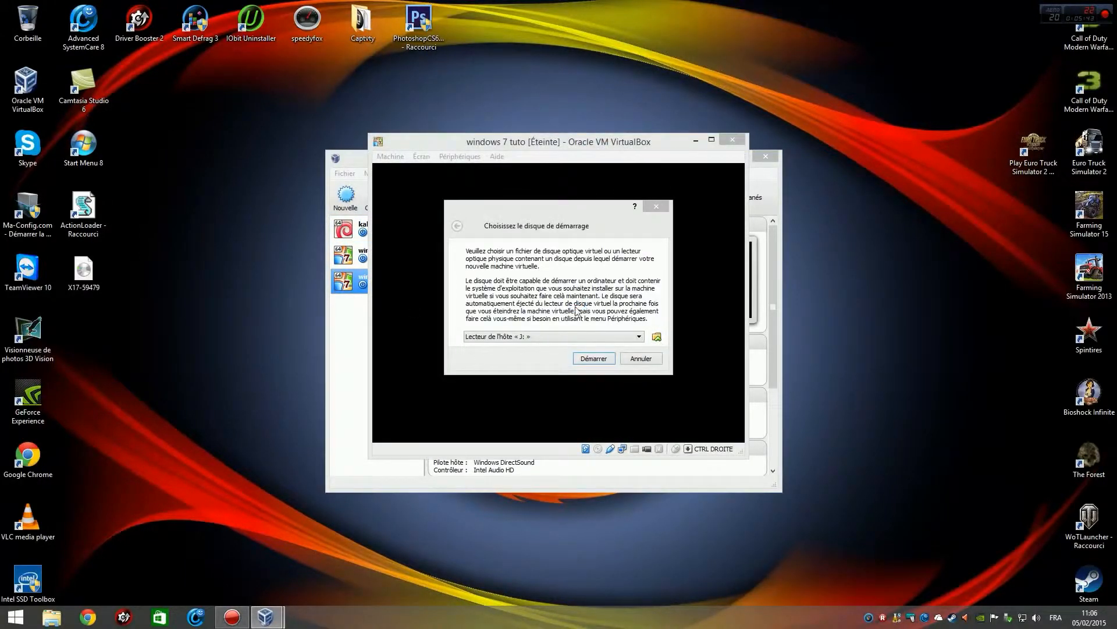
left_click(584, 281)
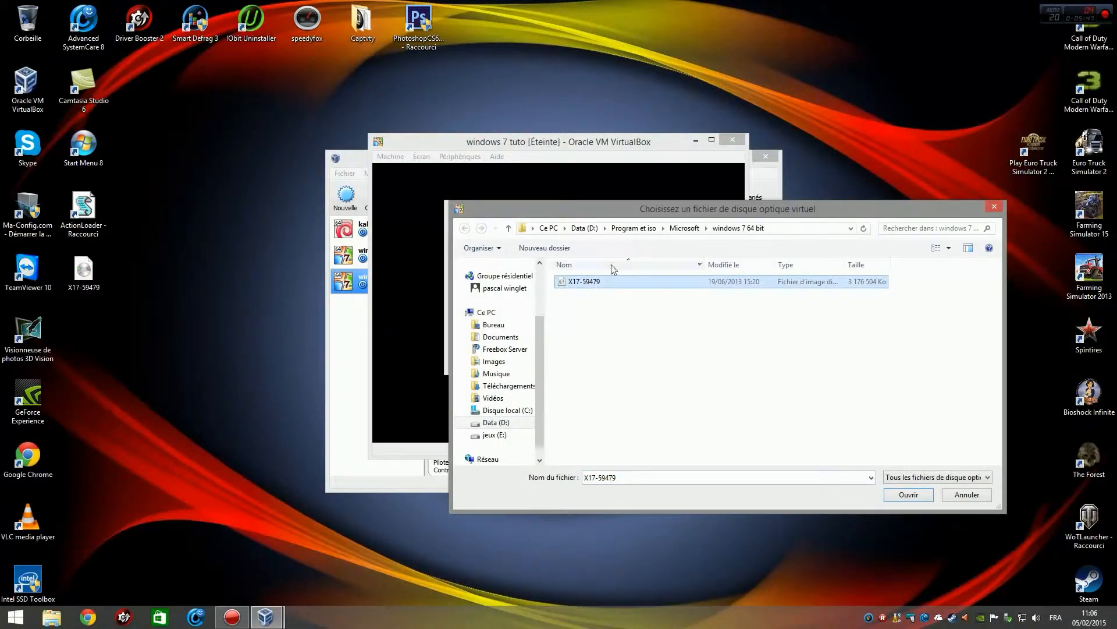
left_click(900, 497)
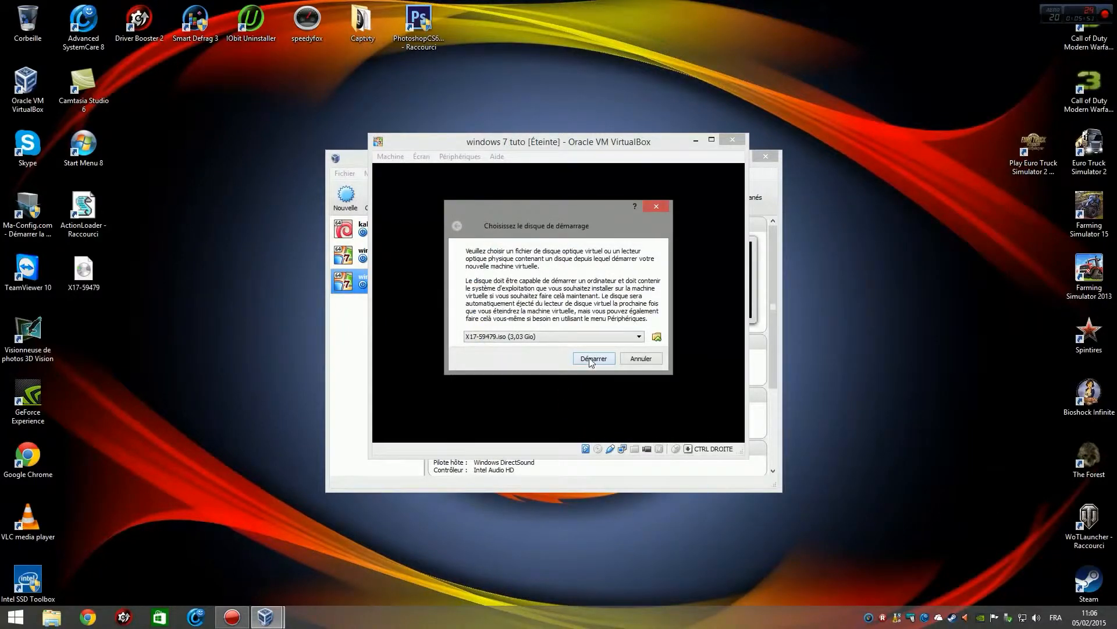
left_click(591, 359)
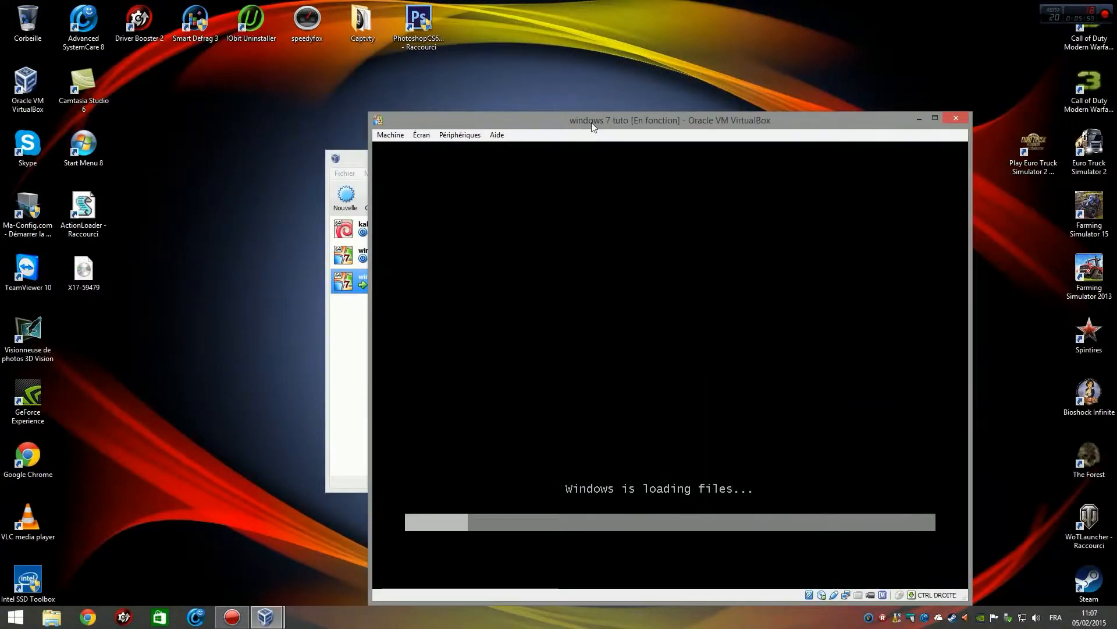
Start the Windows 7 installation with French as the language, time and currency format, and keyboard
left_click_drag(592, 122, 468, 60)
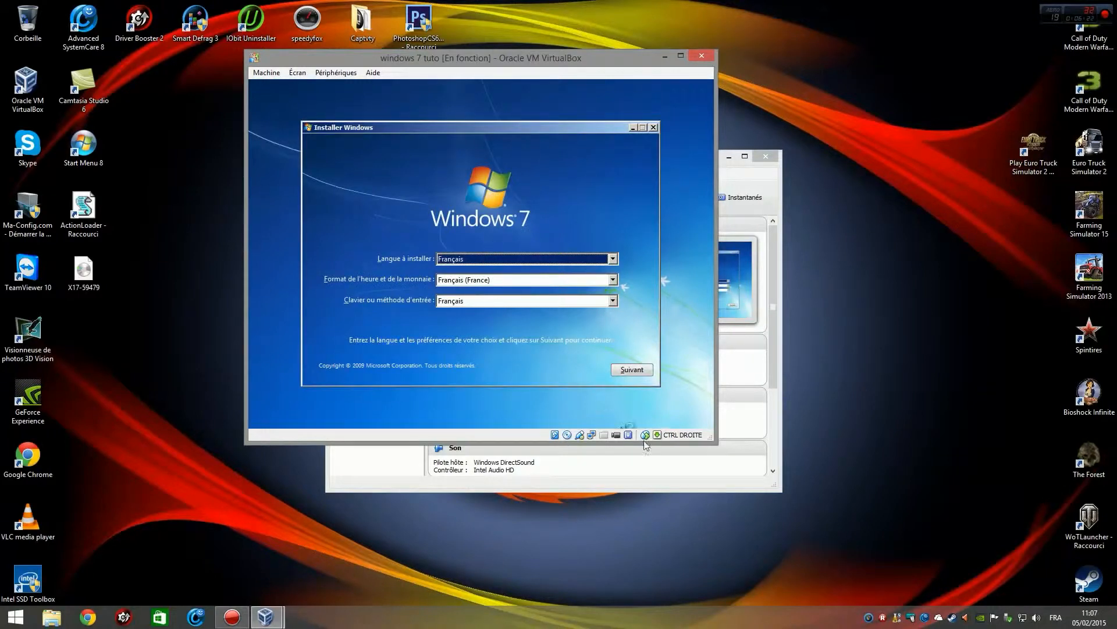
left_click(635, 372)
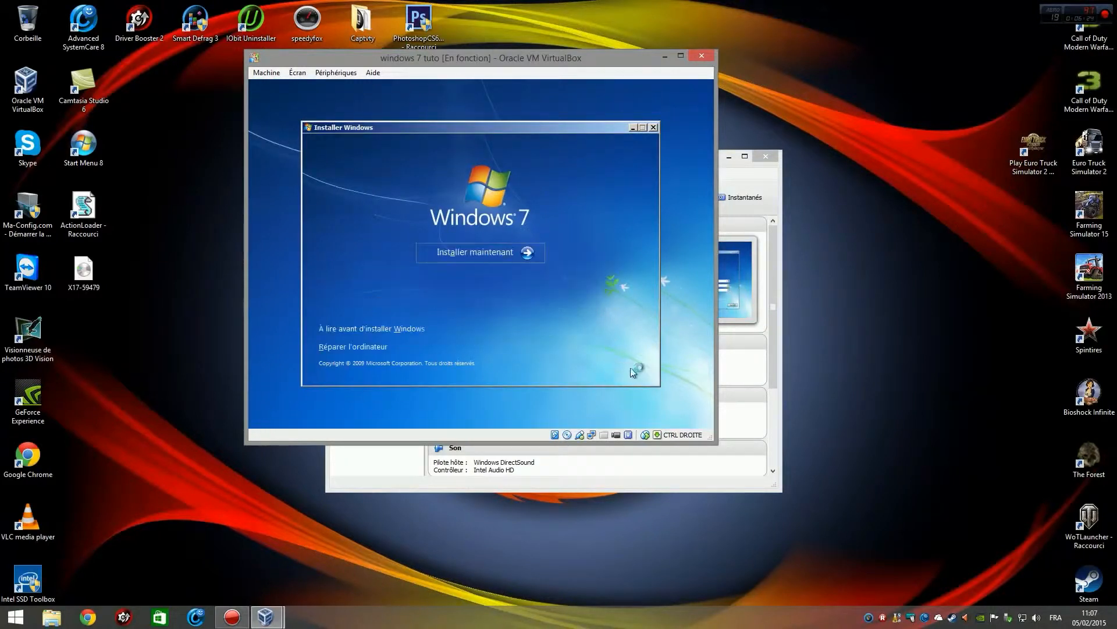
left_click(480, 252)
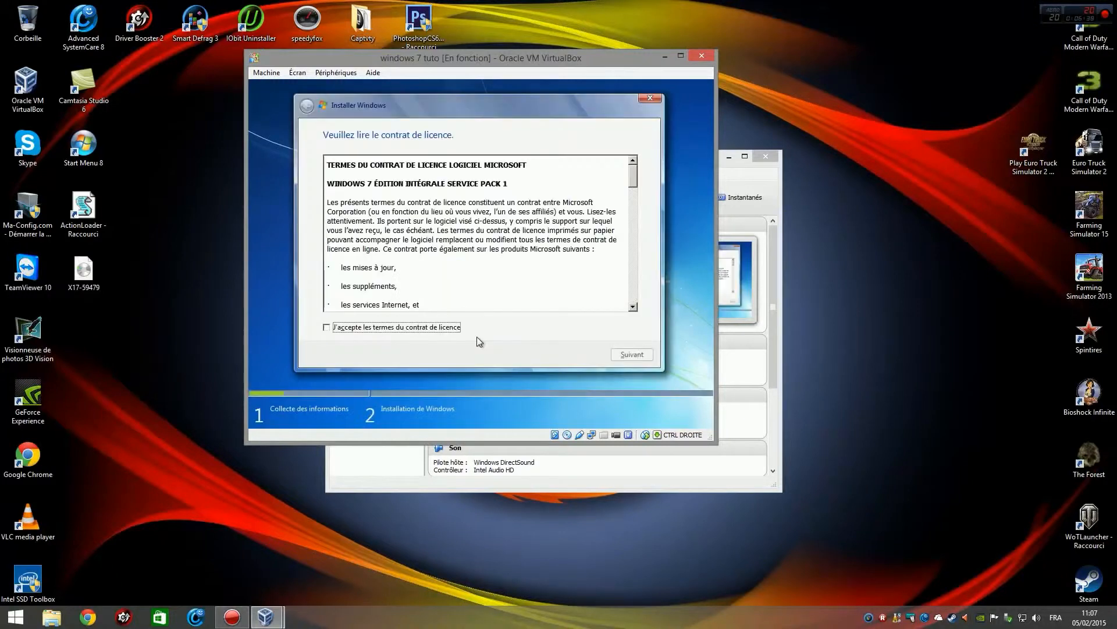
Accept the licence terms and run a custom installation of Windows on the unallocated space of disk 0
left_click(402, 327)
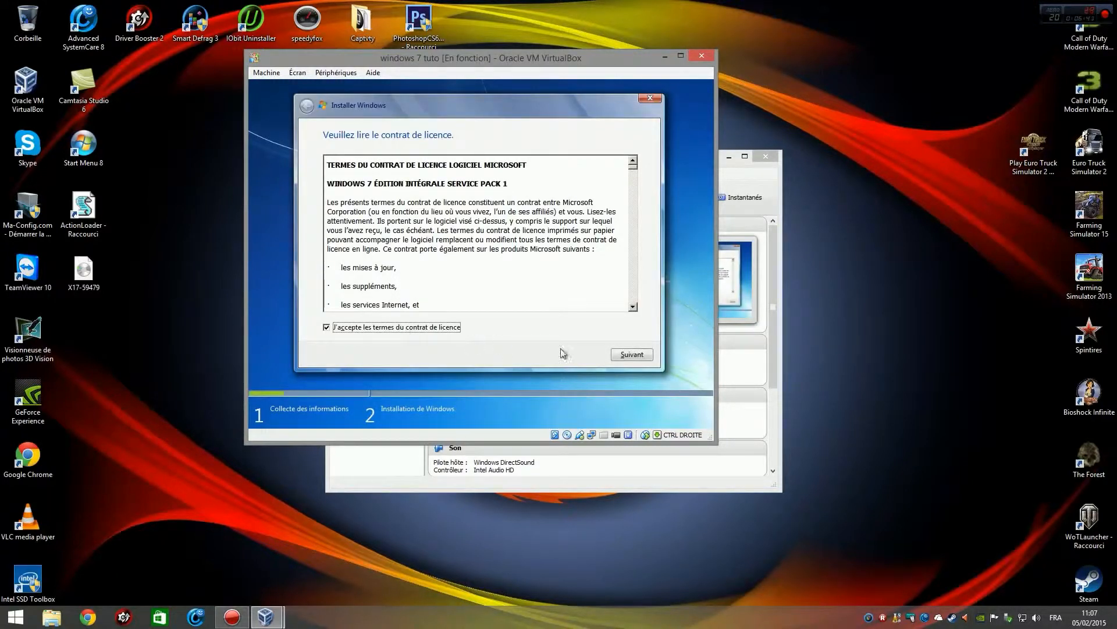
left_click(641, 355)
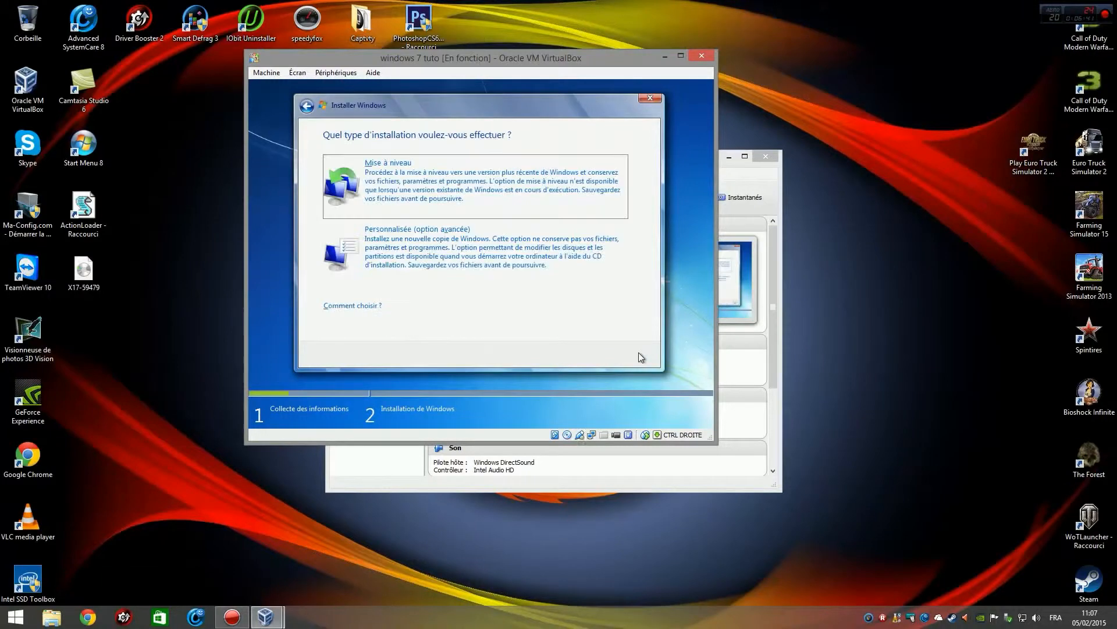
left_click(420, 236)
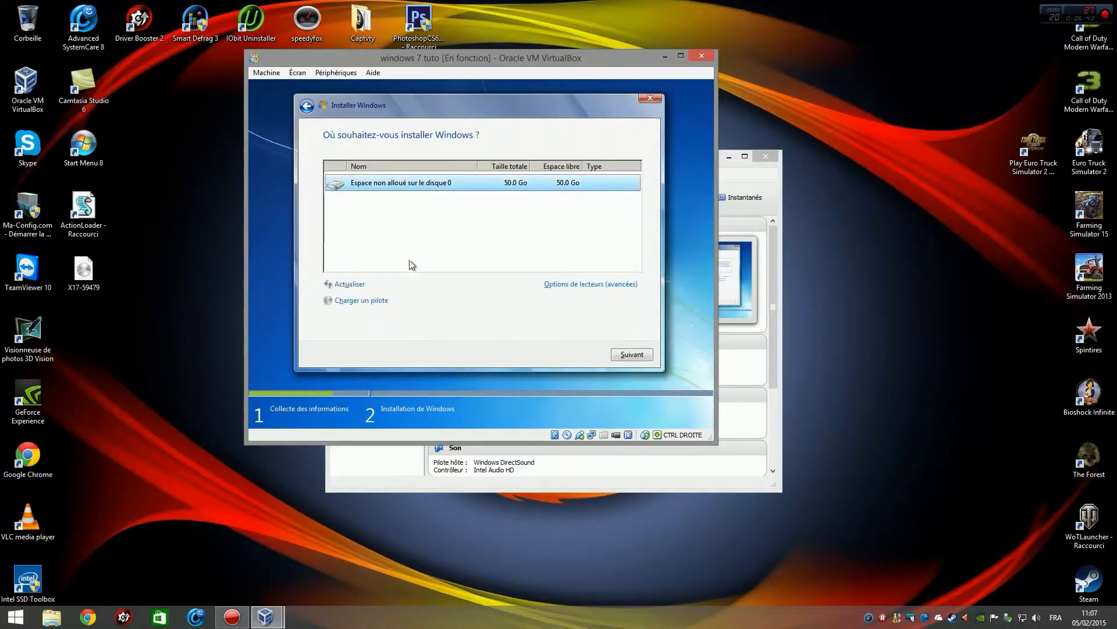
left_click(632, 354)
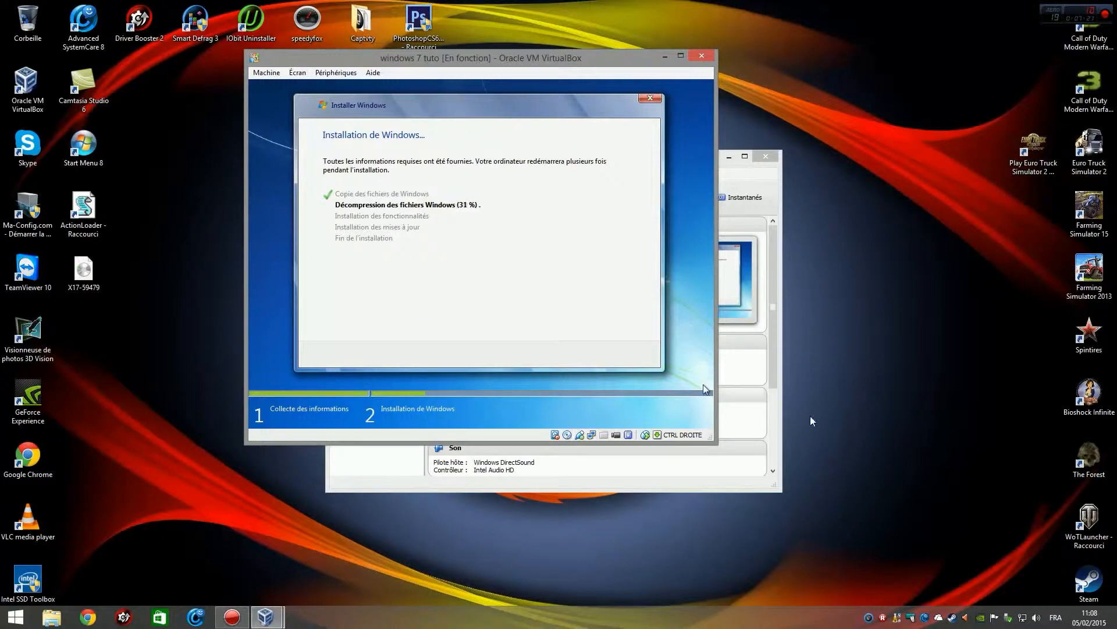
left_click(884, 619)
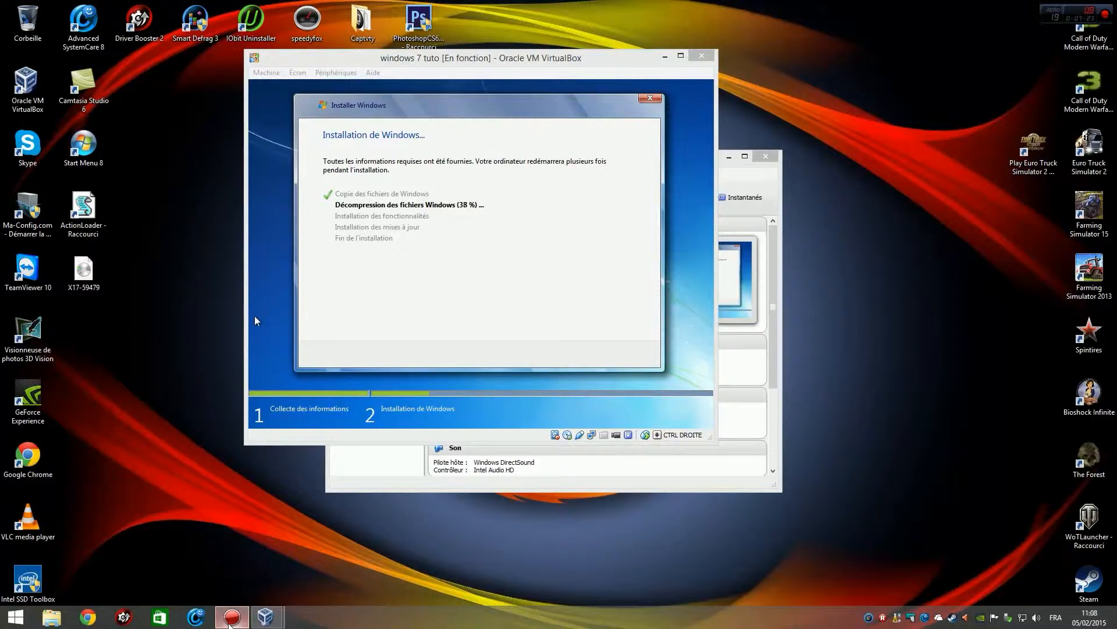
left_click(361, 299)
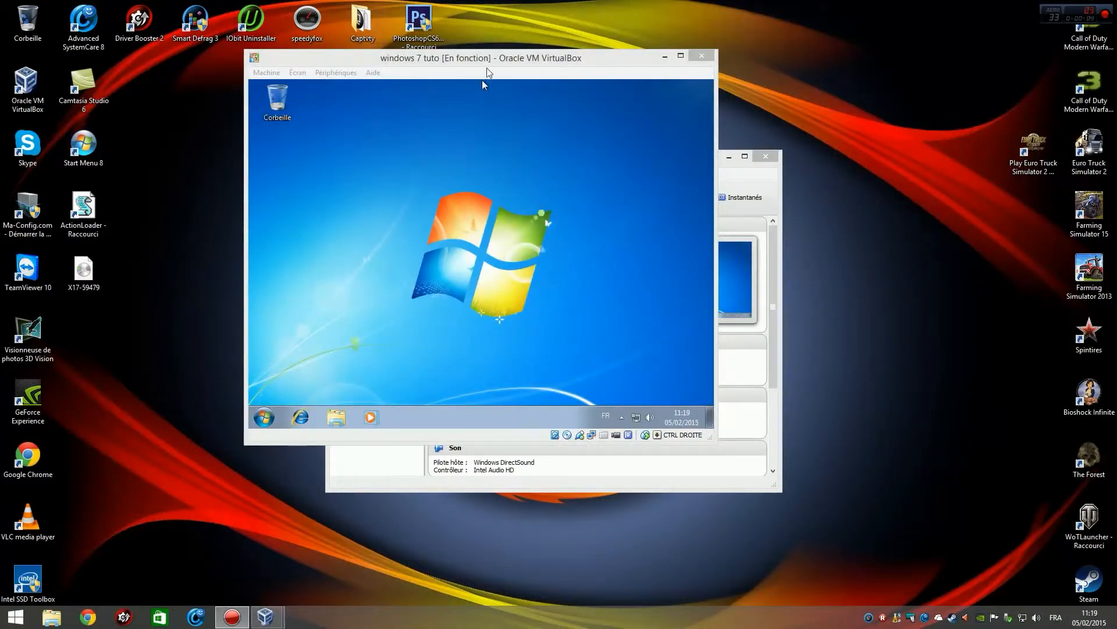
Reposition the virtual machine window, preview the guest desktop in full-screen mode, and return to the windowed view
left_click_drag(485, 65, 544, 124)
left_click(357, 131)
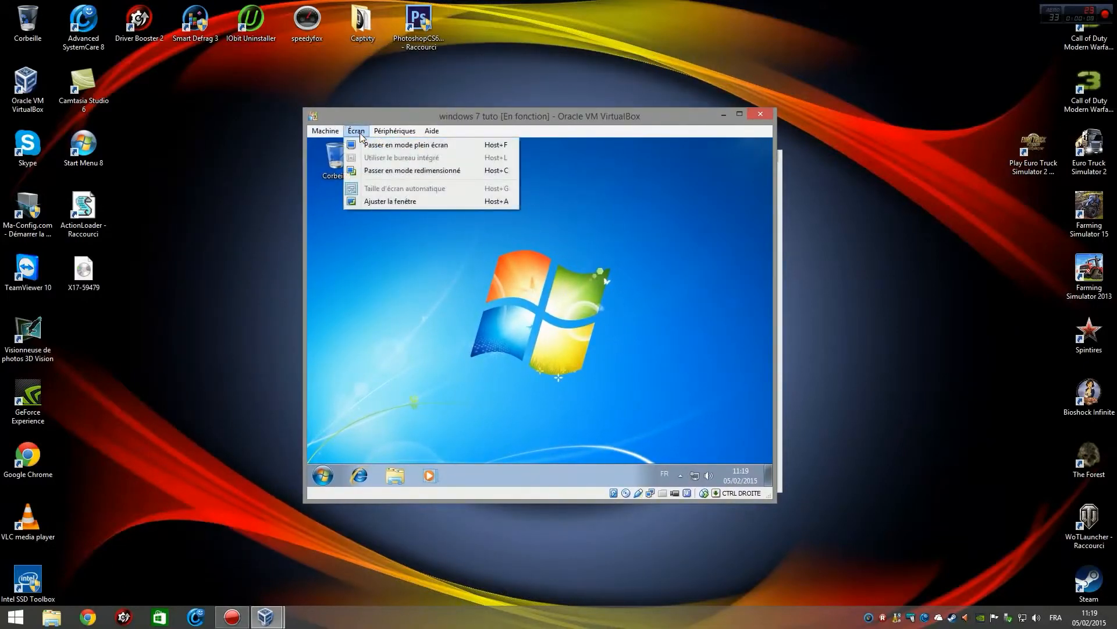
left_click(396, 145)
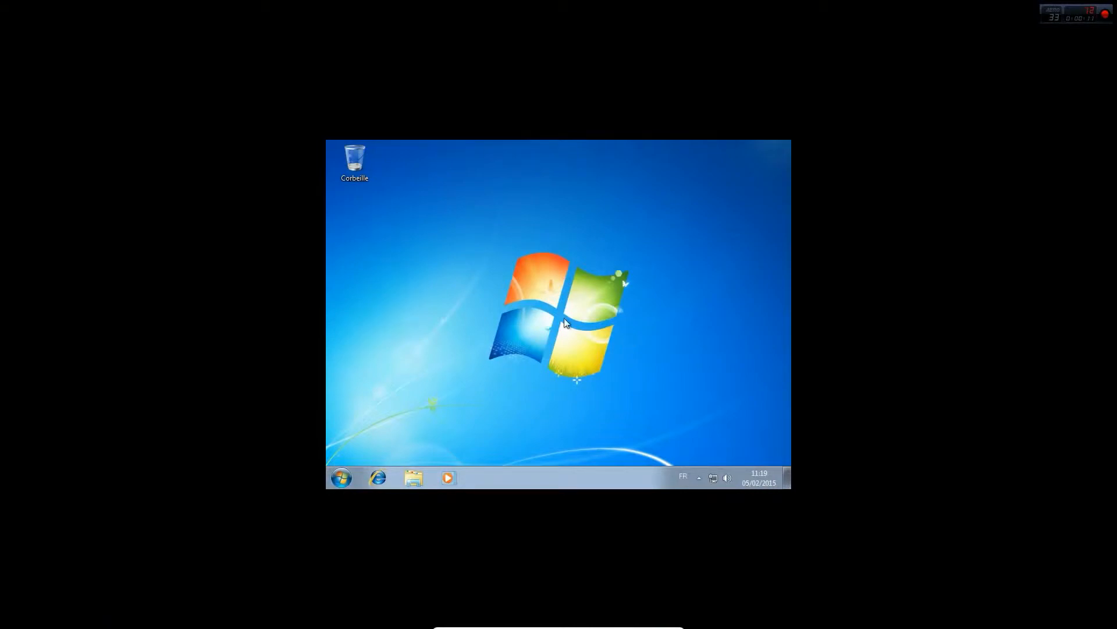
mouse_move(615, 627)
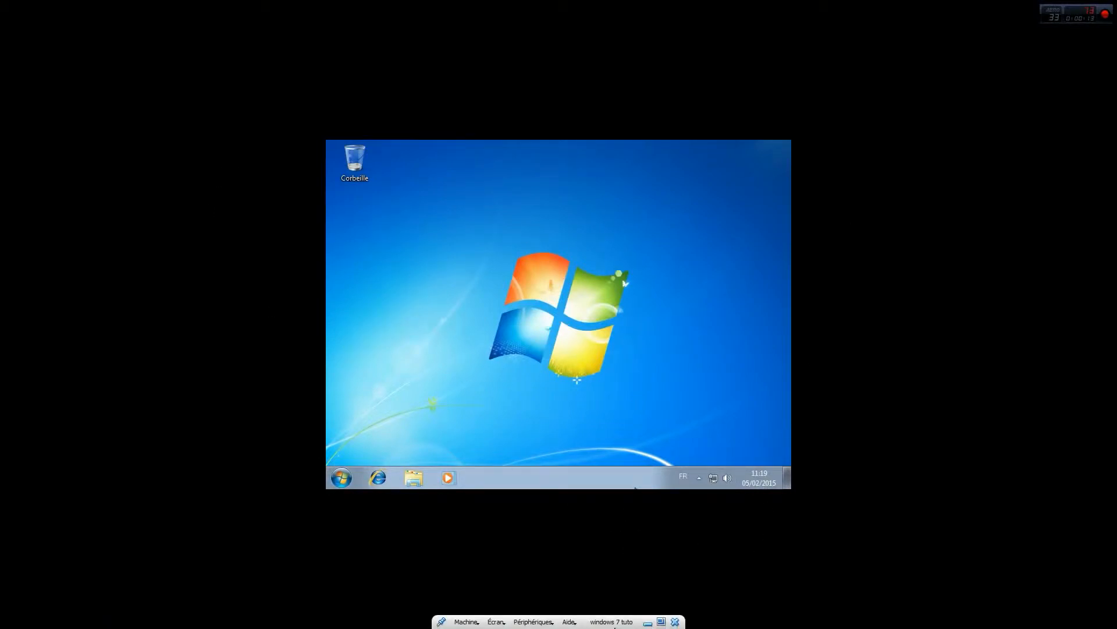
left_click(661, 622)
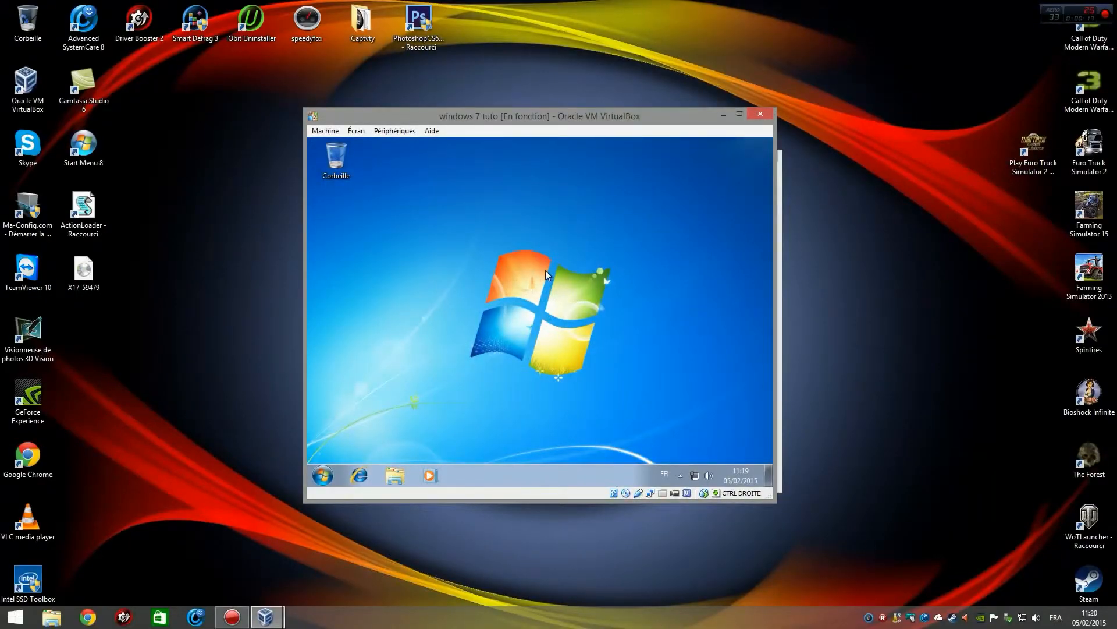
Insert the Guest Additions CD image into the virtual machine and display the contents of CD drive D: in the guest
left_click(408, 134)
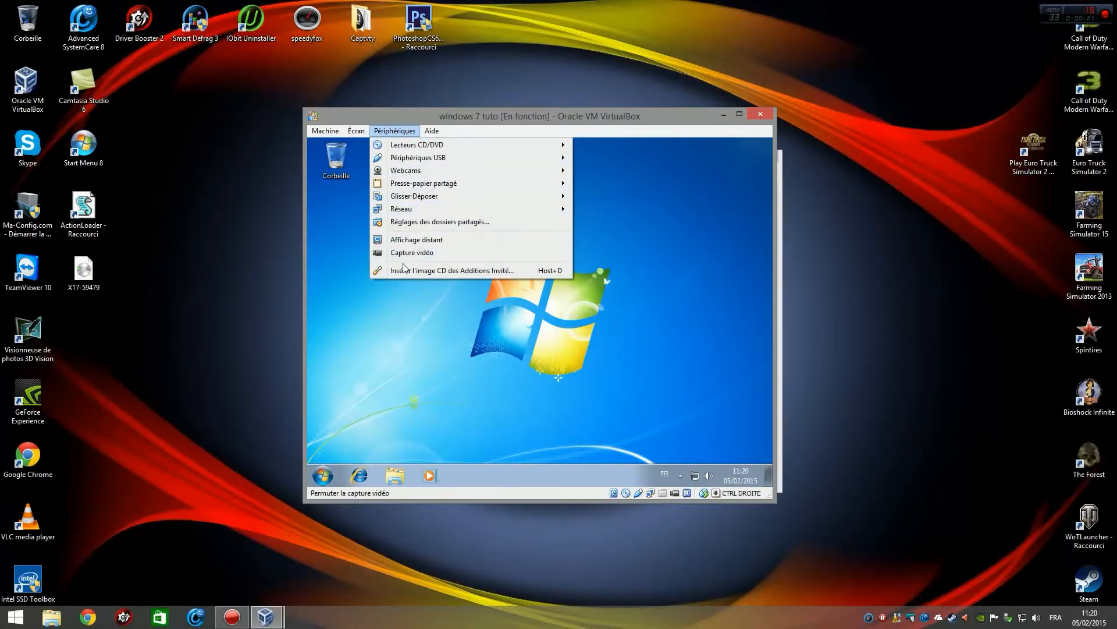
left_click(501, 273)
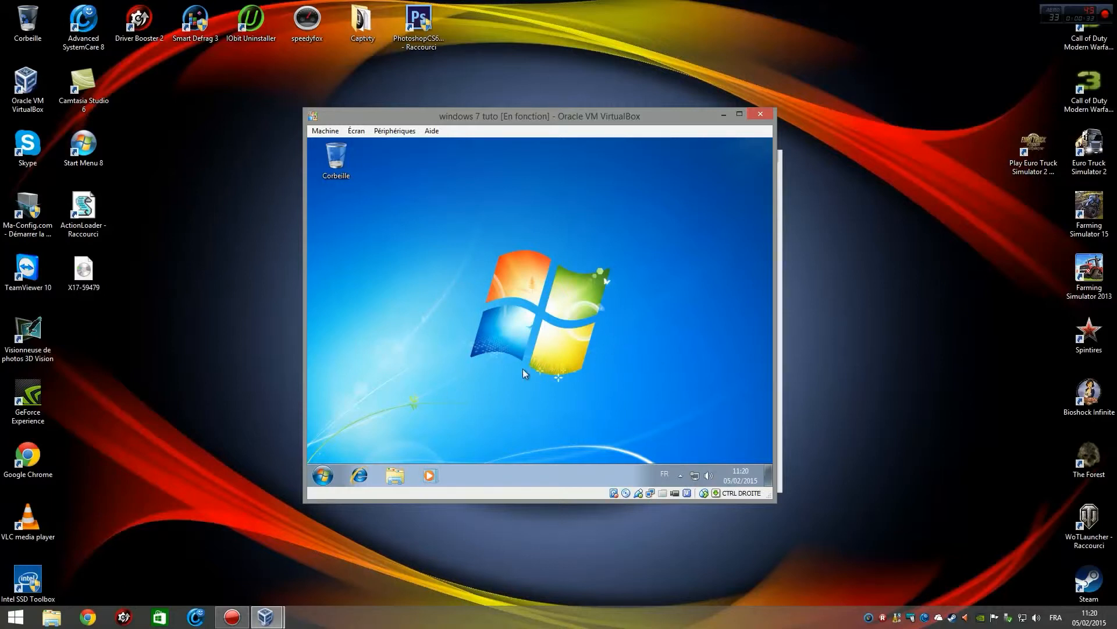
left_click(402, 479)
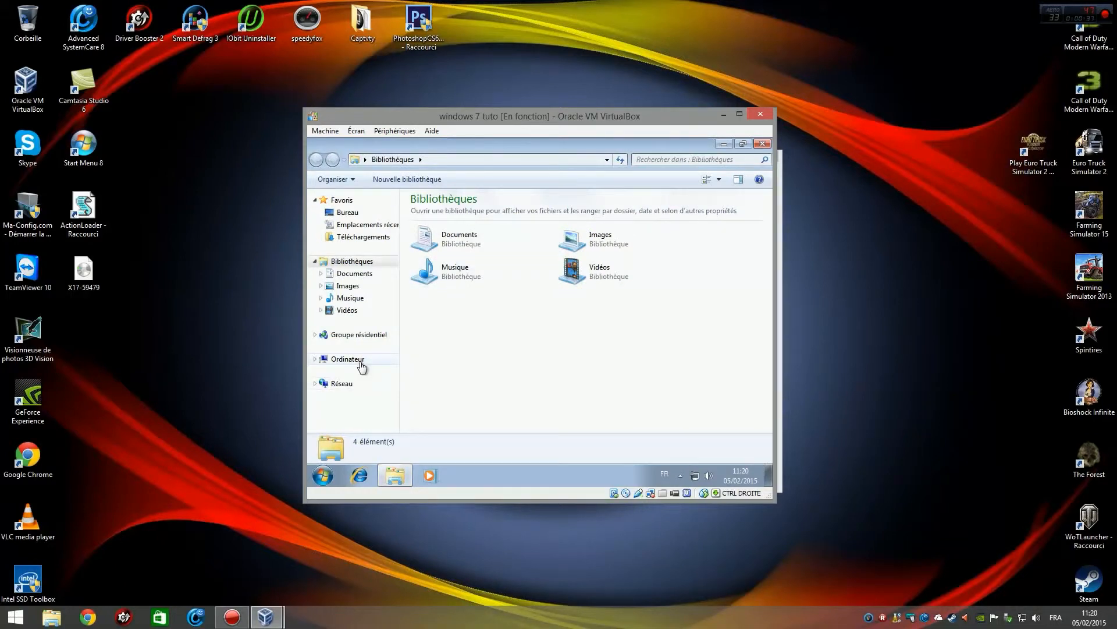
left_click(361, 362)
left_click(472, 279)
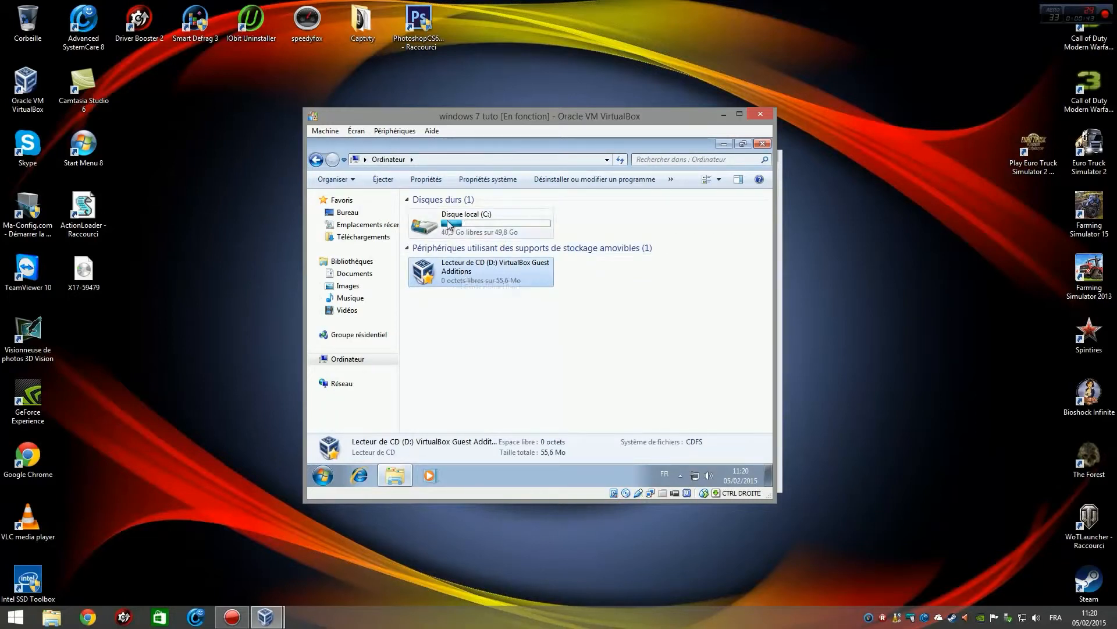
double_click(438, 275)
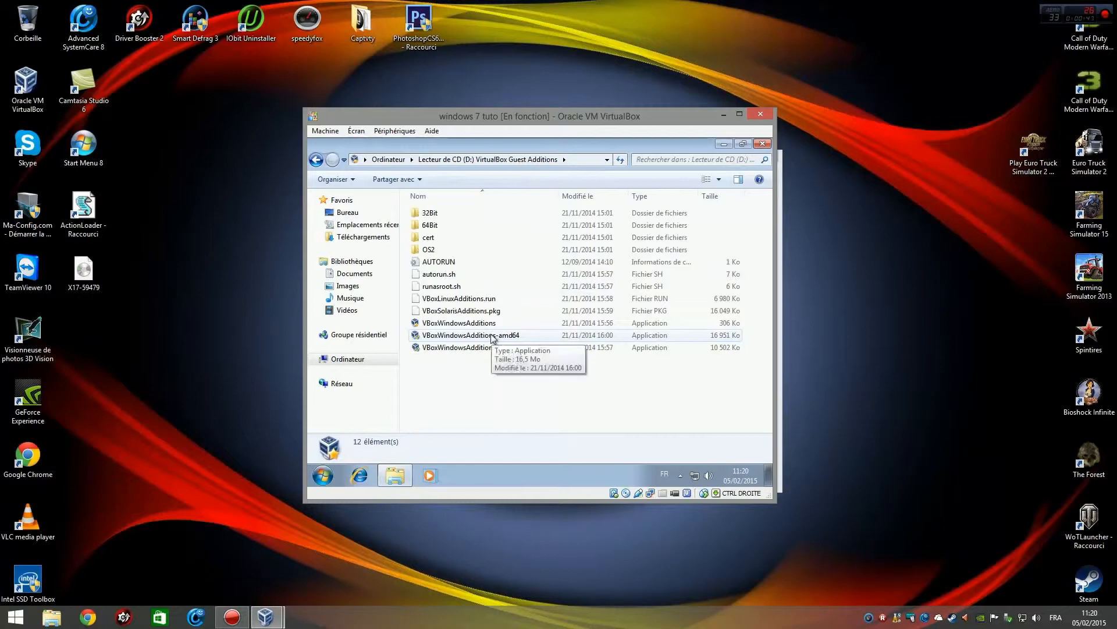
left_click(321, 163)
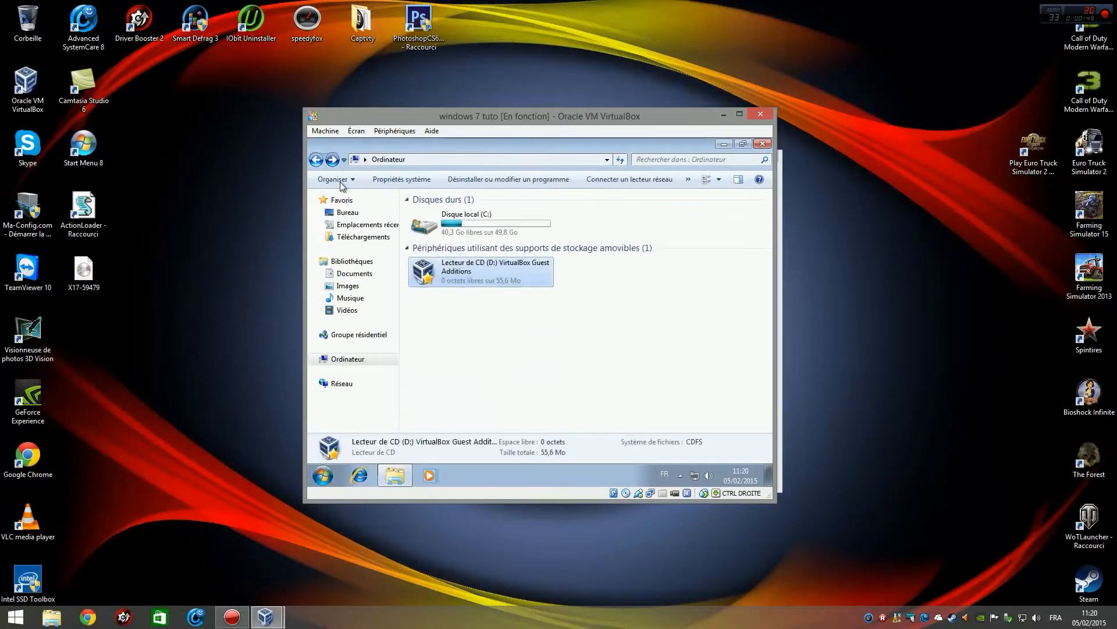
right_click(440, 271)
left_click(481, 278)
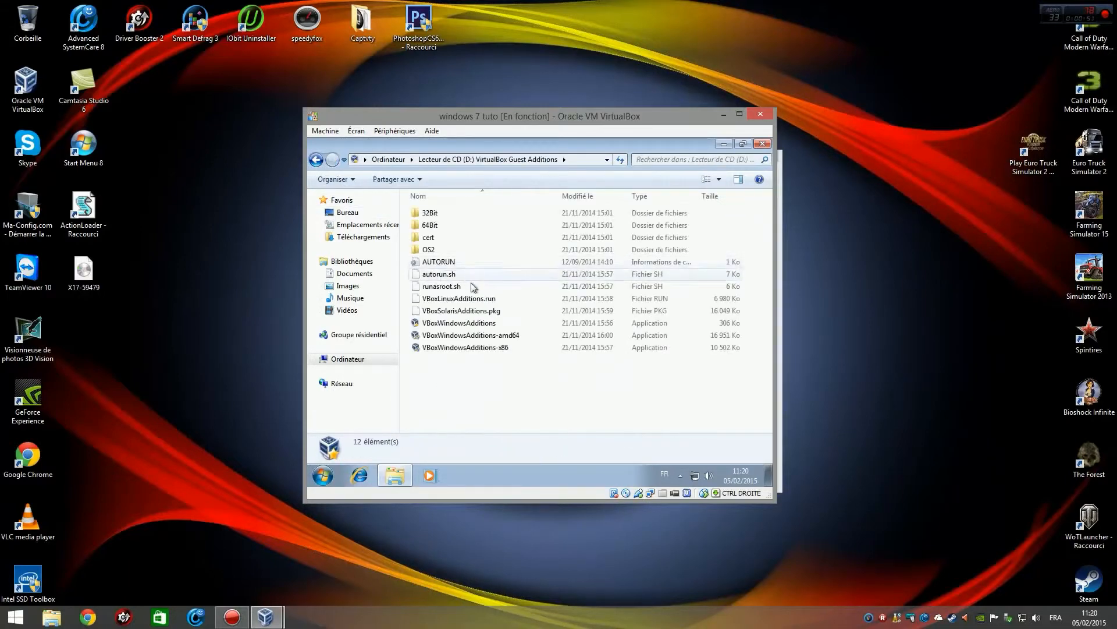
left_click(458, 336)
double_click(457, 338)
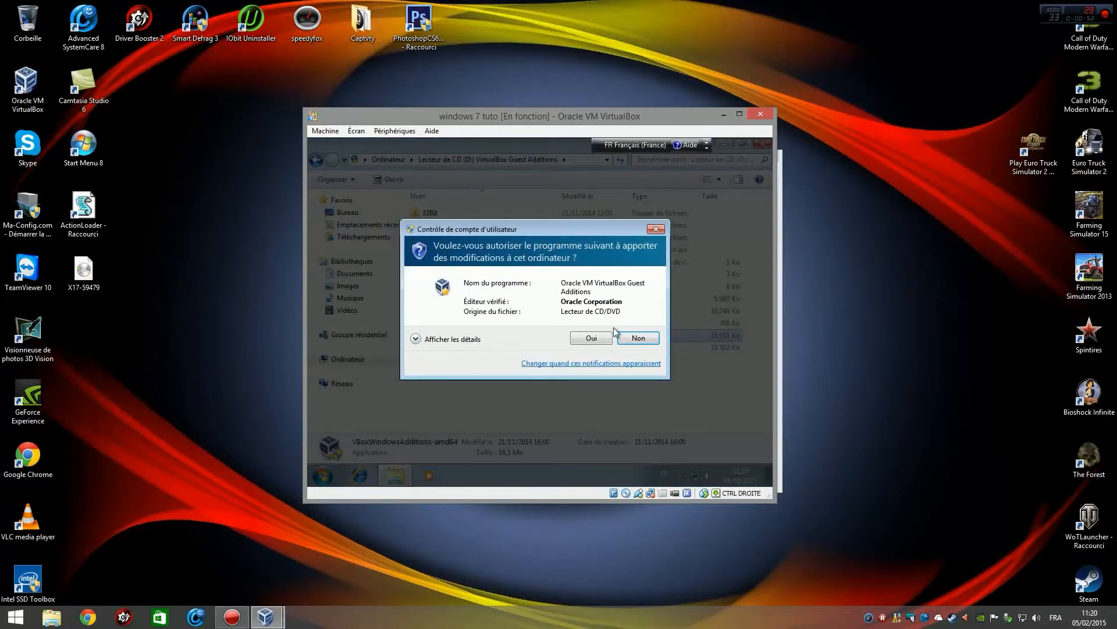
left_click(596, 337)
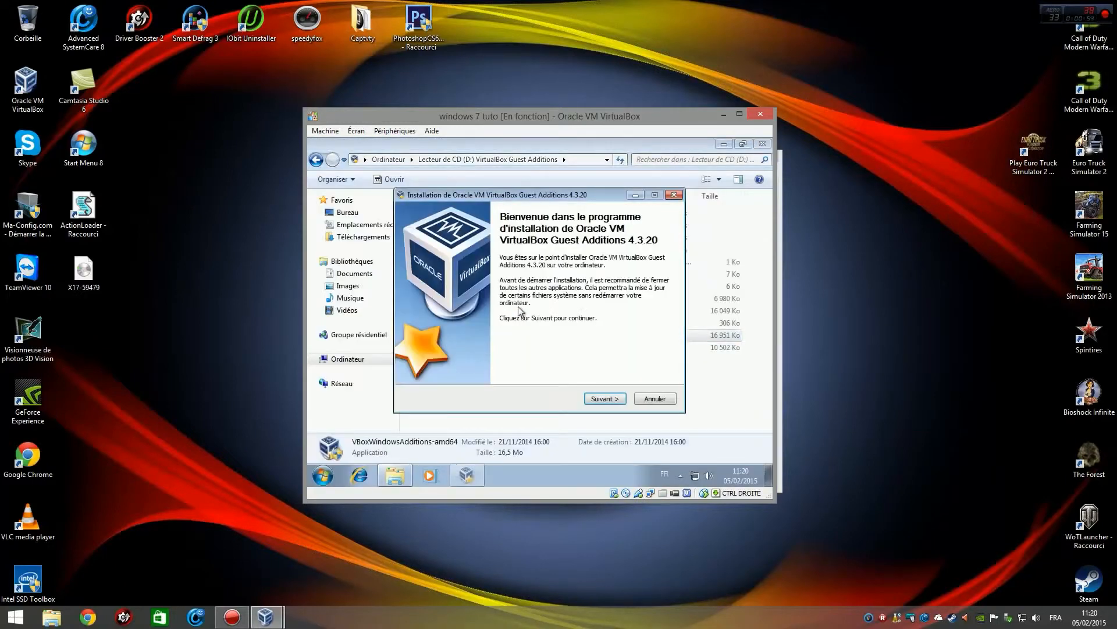
left_click(604, 400)
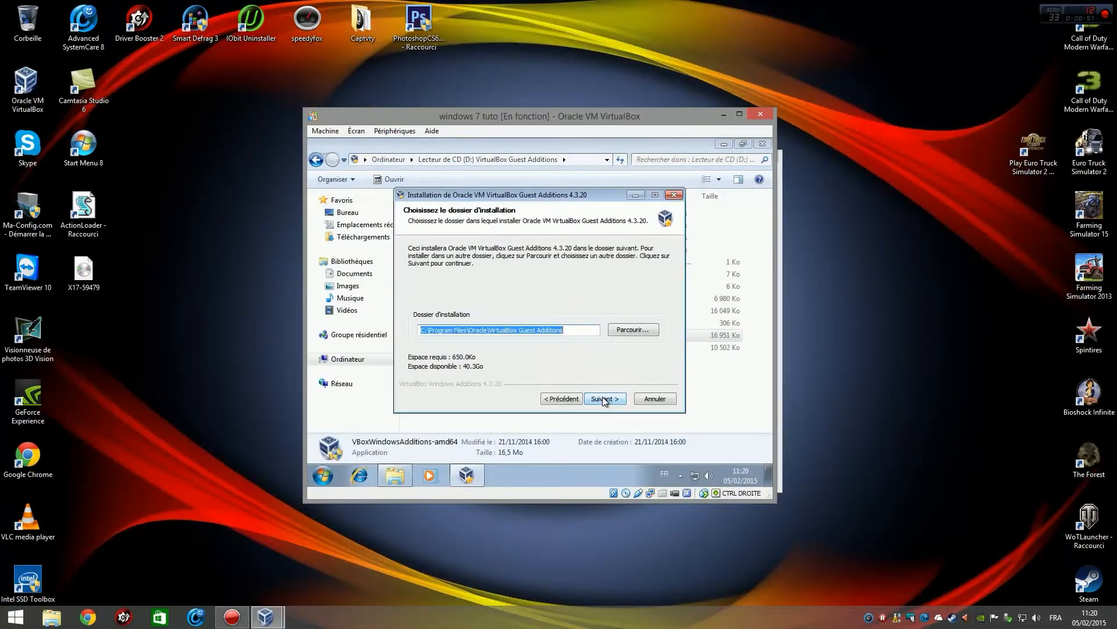
left_click(604, 399)
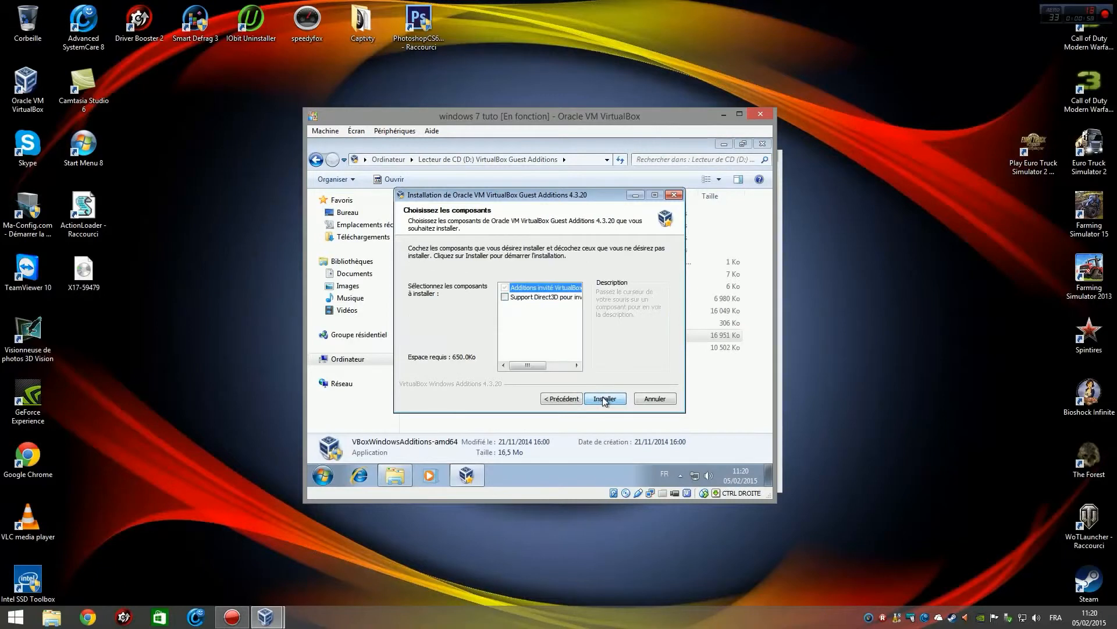
left_click(504, 298)
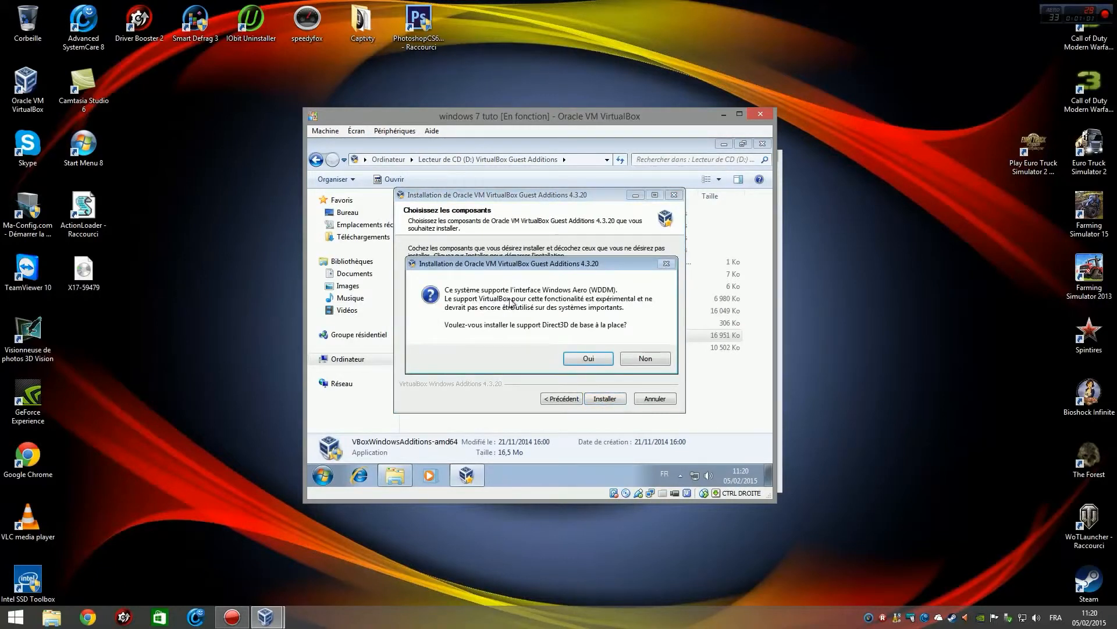
left_click(642, 358)
left_click(652, 365)
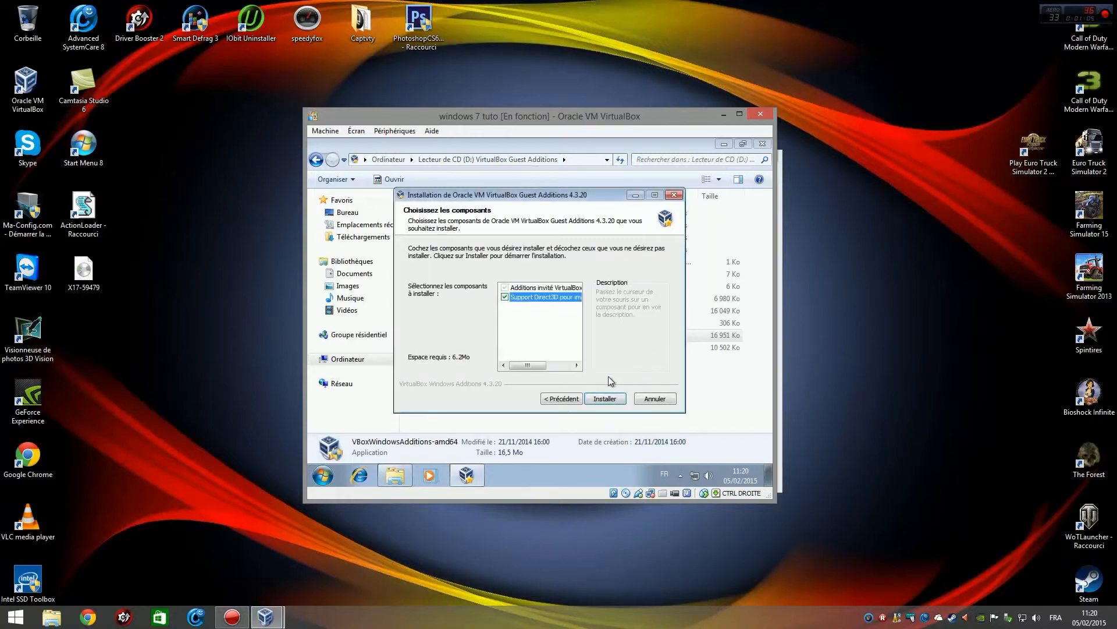
left_click(658, 399)
left_click(588, 345)
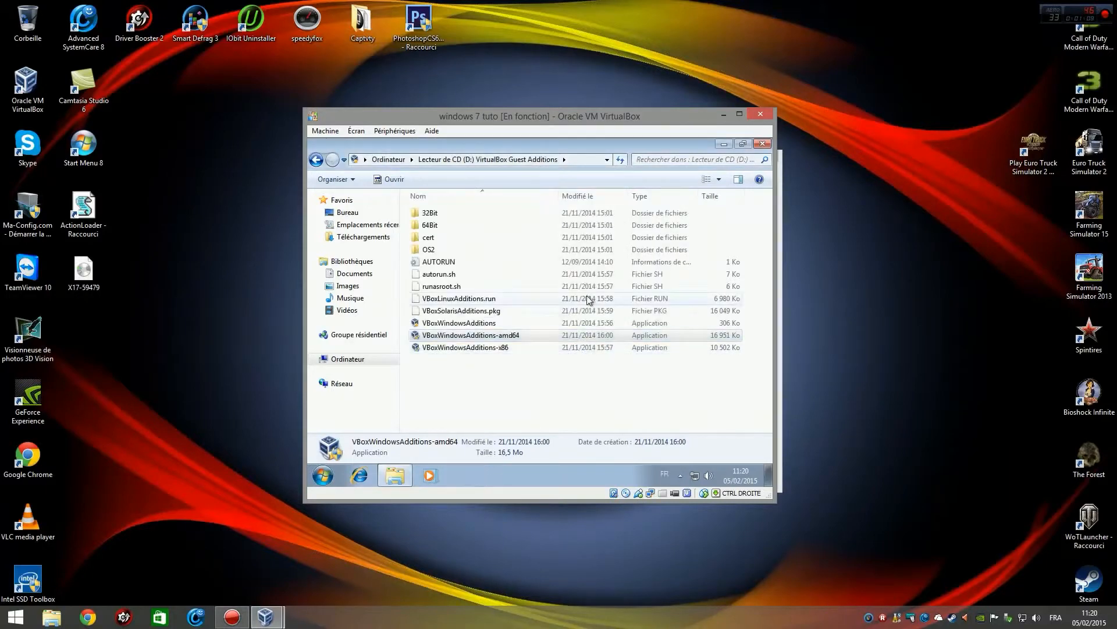
left_click(760, 144)
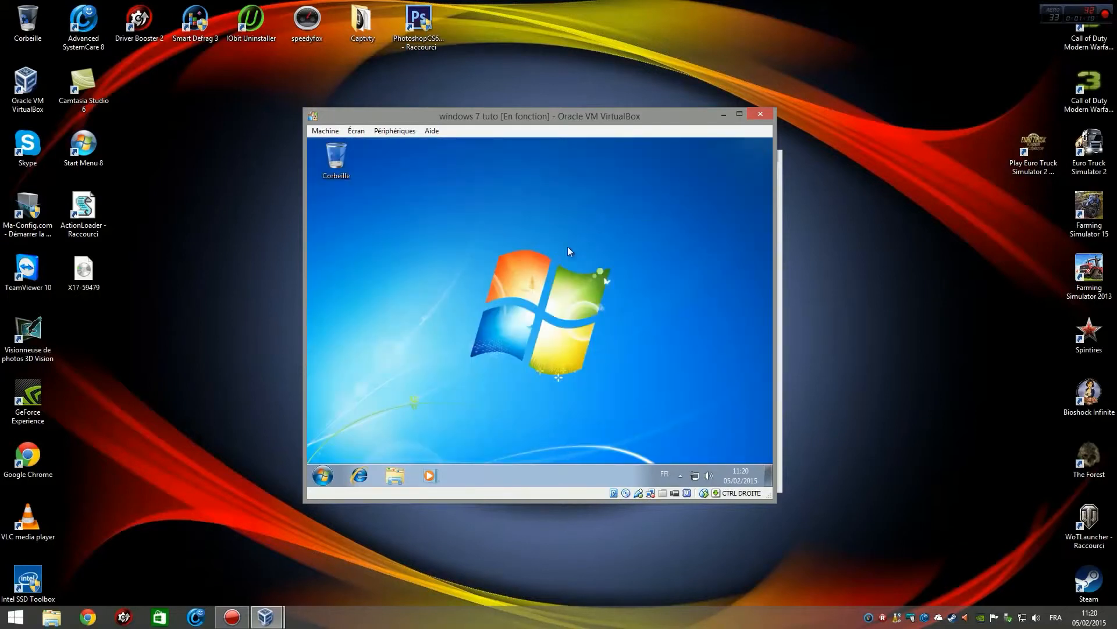
Restart the guest Windows 7 in safe mode with networking and dismiss the Windows help window at startup
left_click(322, 475)
left_click(530, 445)
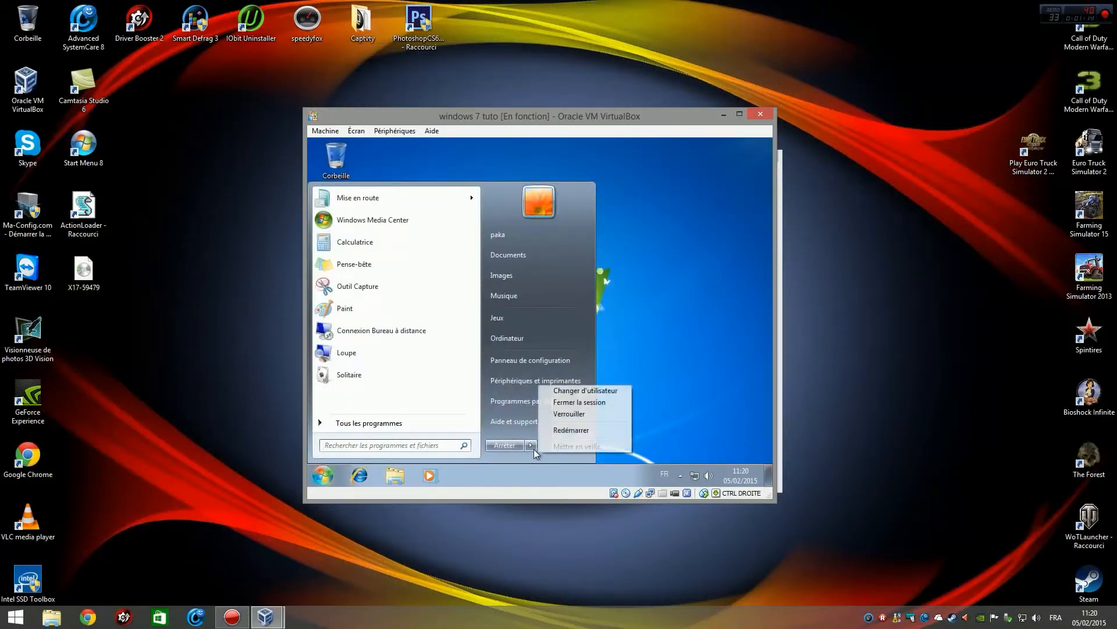
left_click(565, 432)
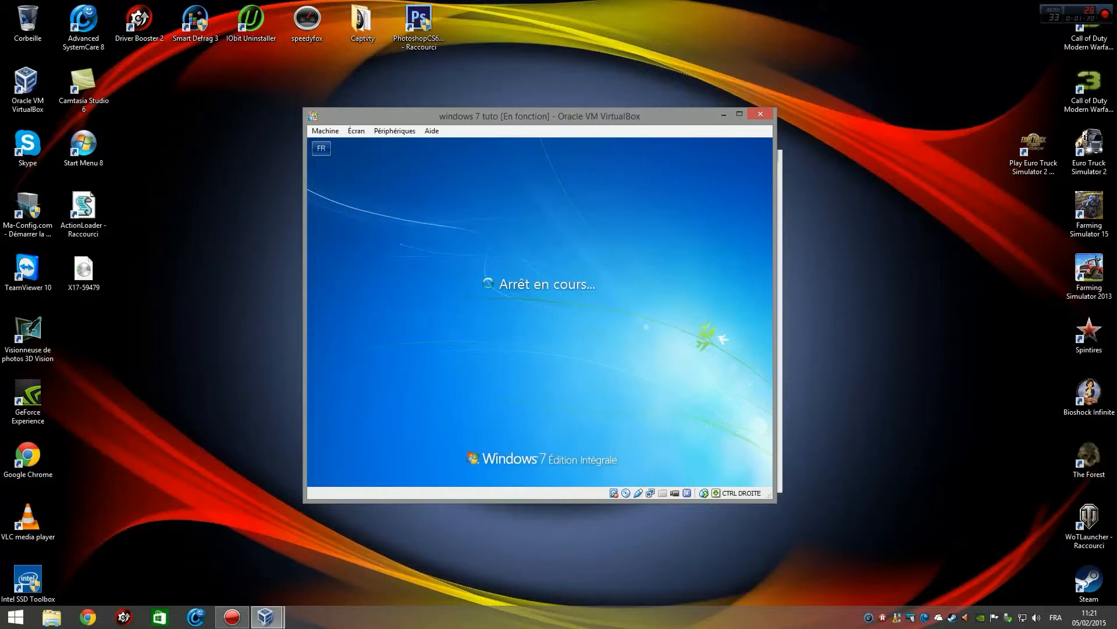
key("F8")
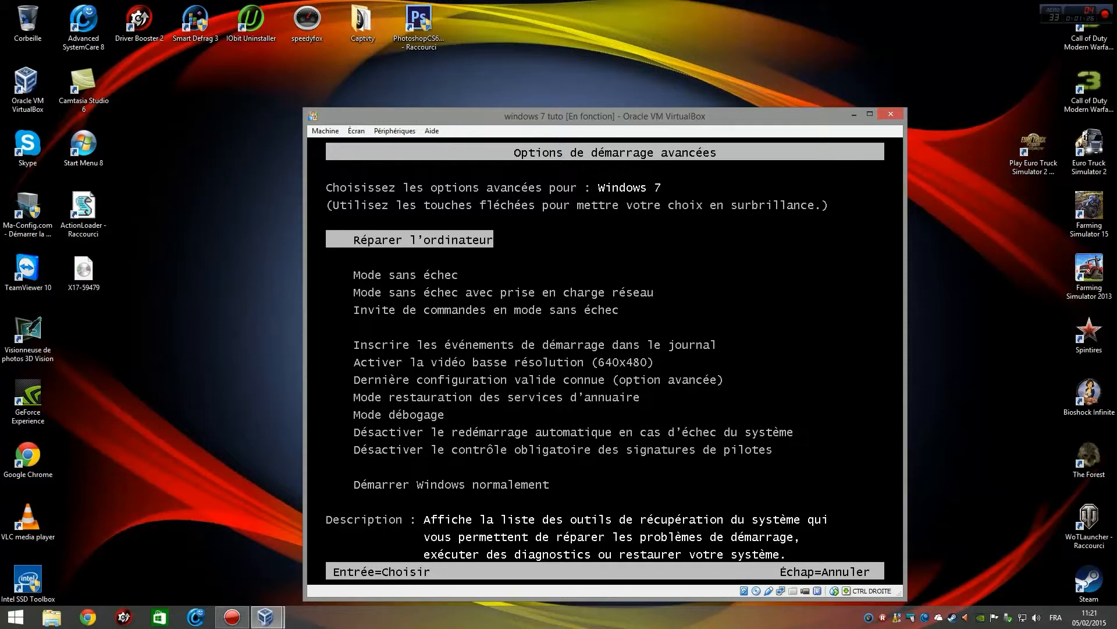
key("Down")
key("Down")
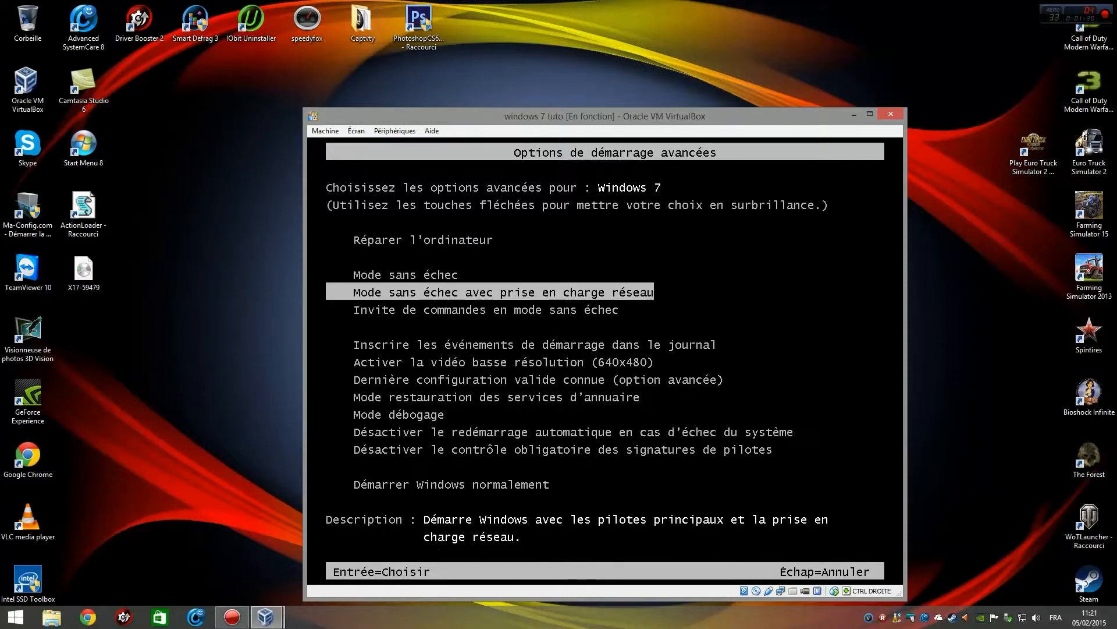
key("Return")
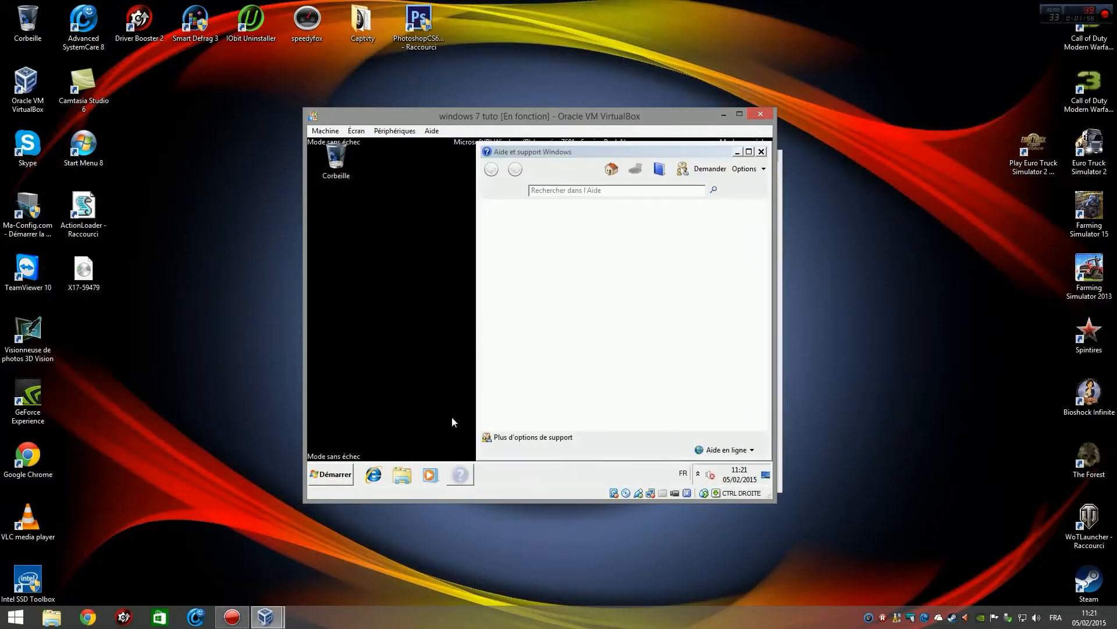
left_click(761, 152)
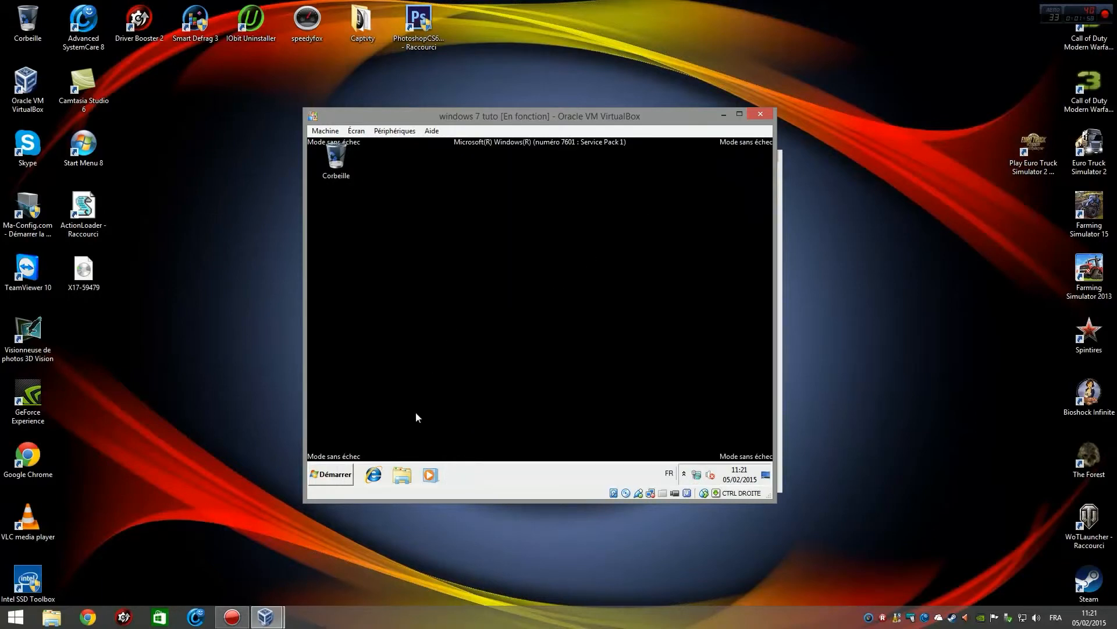
Launch the VBoxWindowsAdditions-amd64 installer from CD drive D: in the safe-mode session
left_click(401, 476)
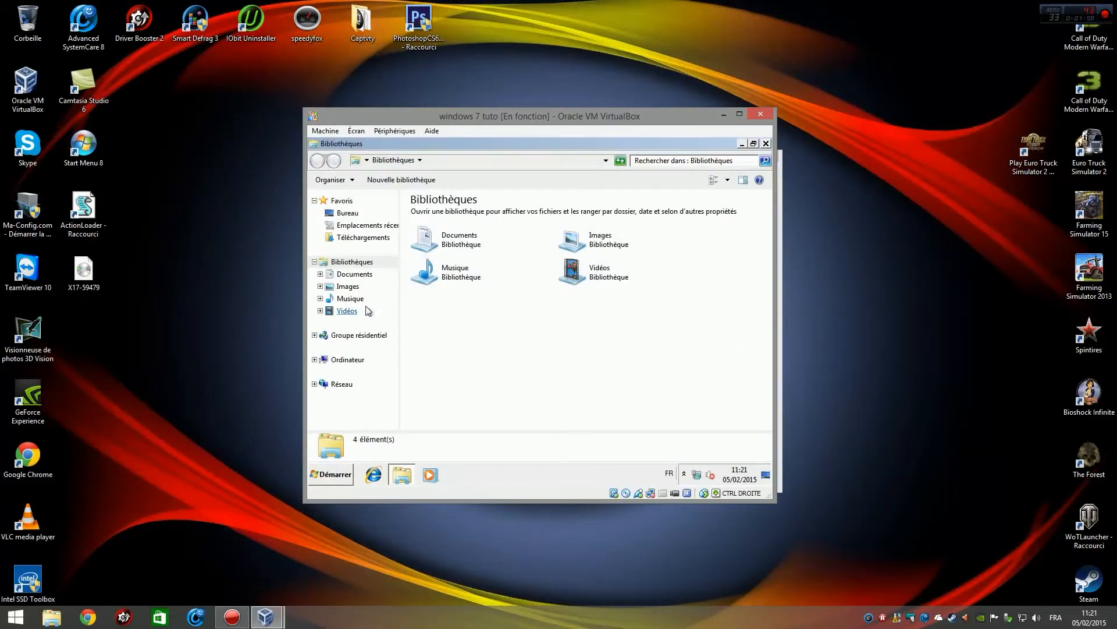
left_click(343, 359)
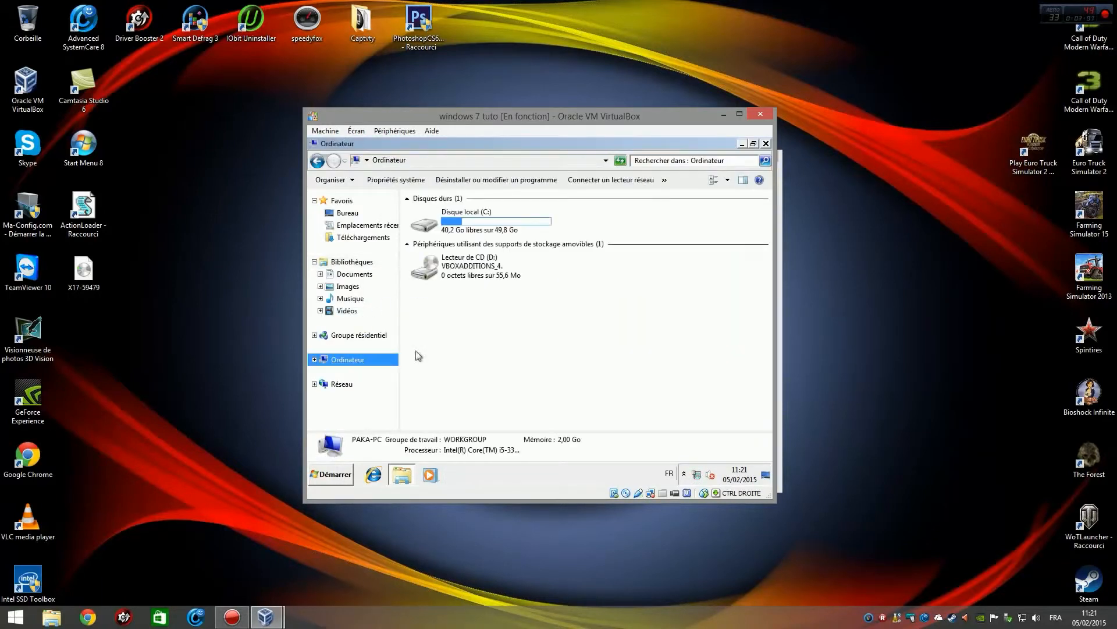
double_click(481, 268)
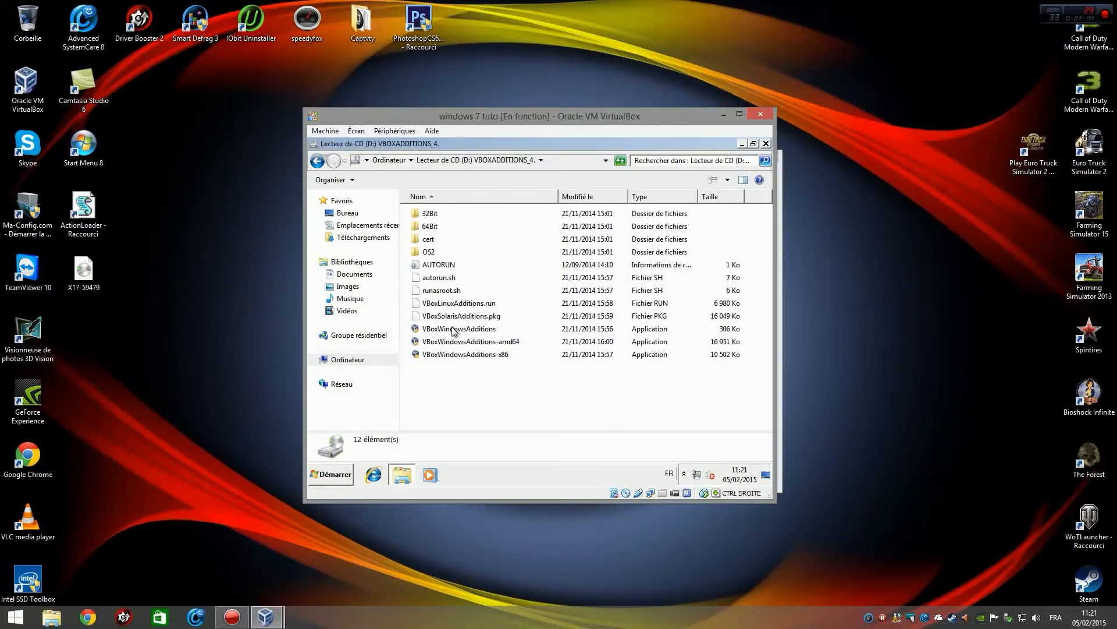
double_click(465, 343)
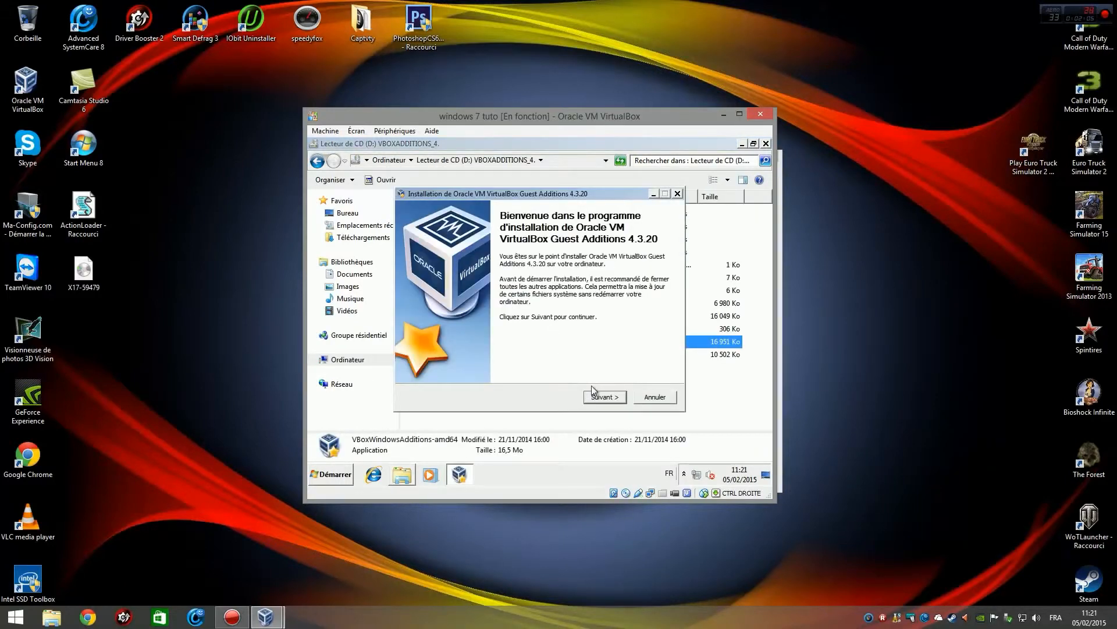
Start installing Guest Additions 4.3.20 in the default folder with Direct3D support enabled, accepting basic Direct3D instead of WDDM
left_click(596, 396)
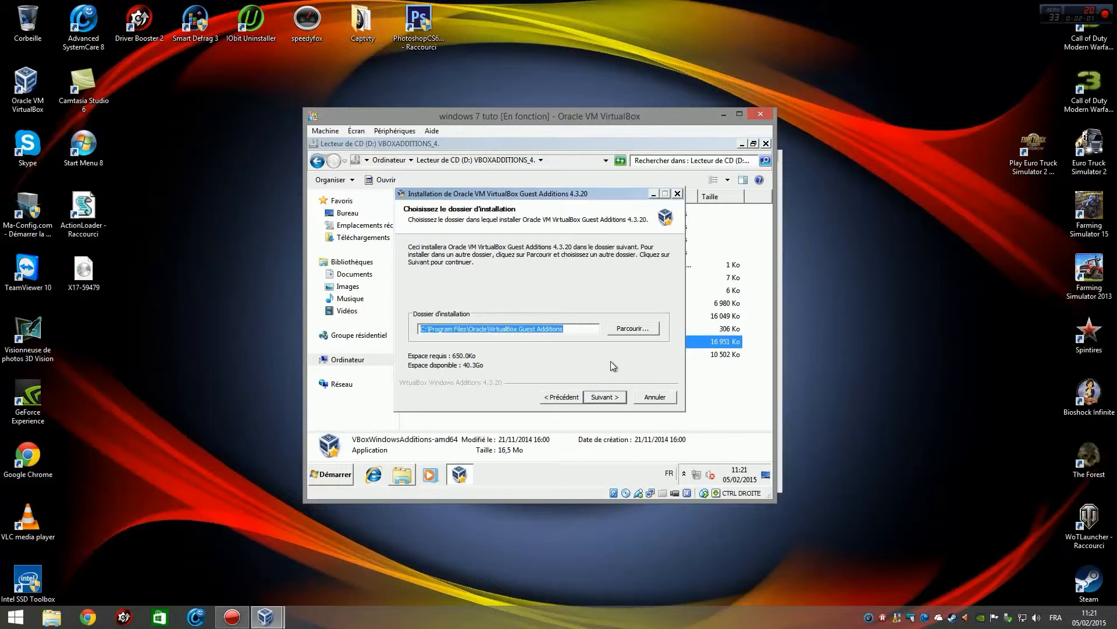
left_click(603, 398)
left_click(506, 296)
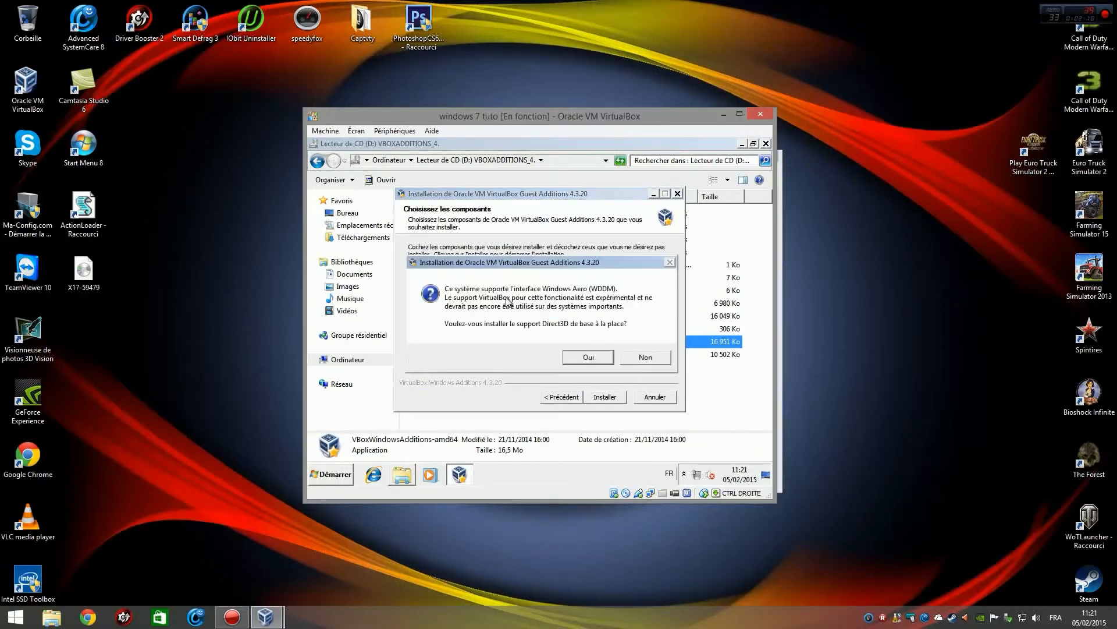
left_click(589, 360)
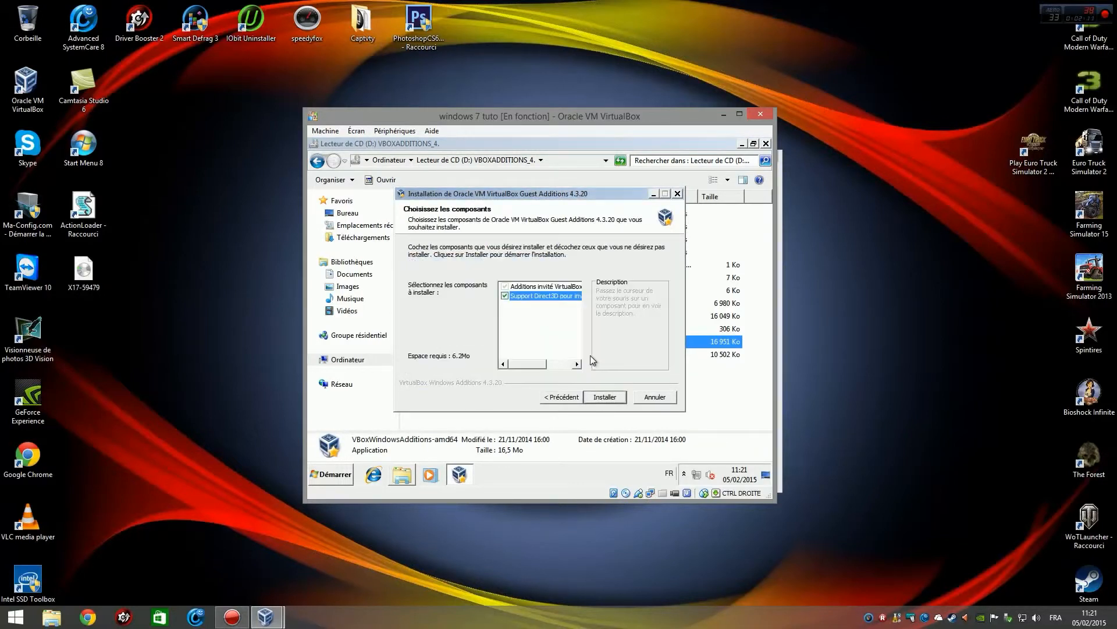
left_click(612, 397)
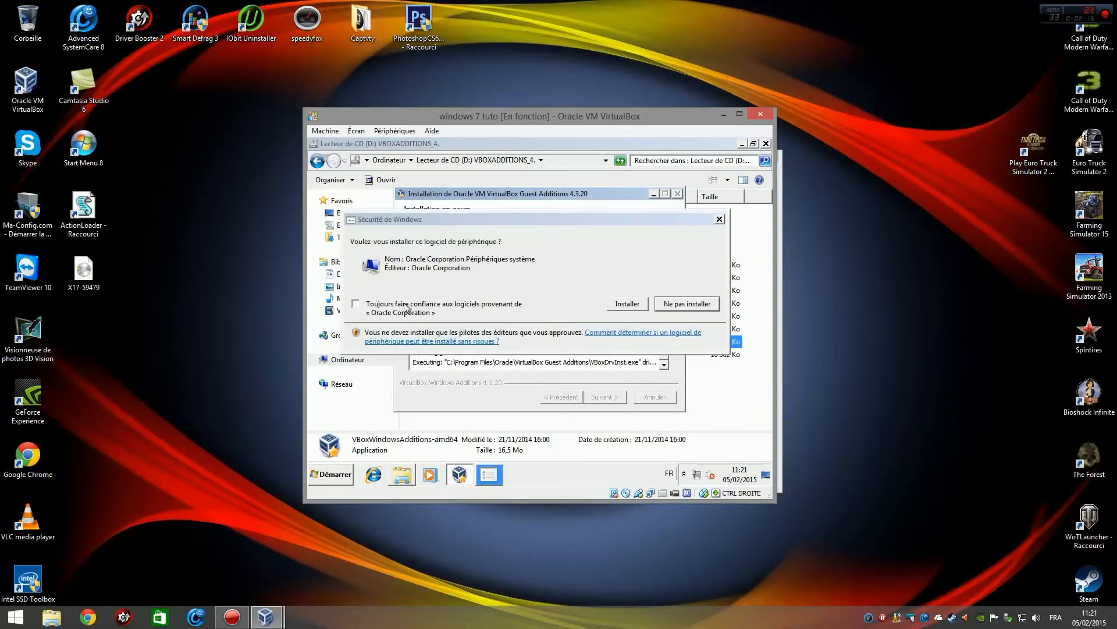
Install the Oracle Corporation device driver, always trusting its software, and finish the Guest Additions setup by restarting the guest immediately
left_click(372, 306)
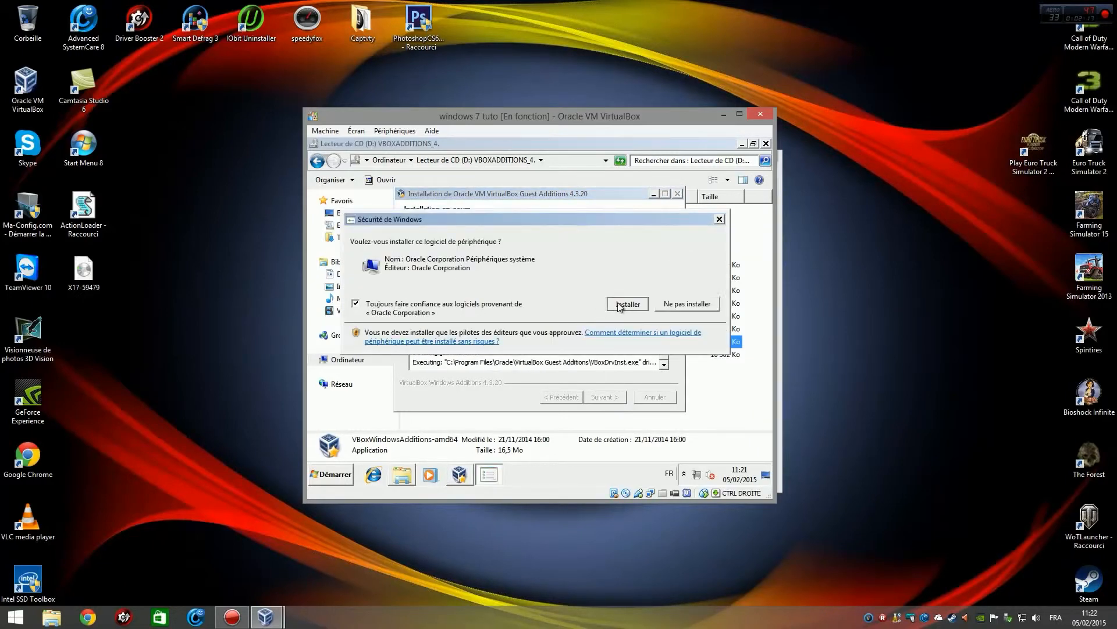
left_click(627, 309)
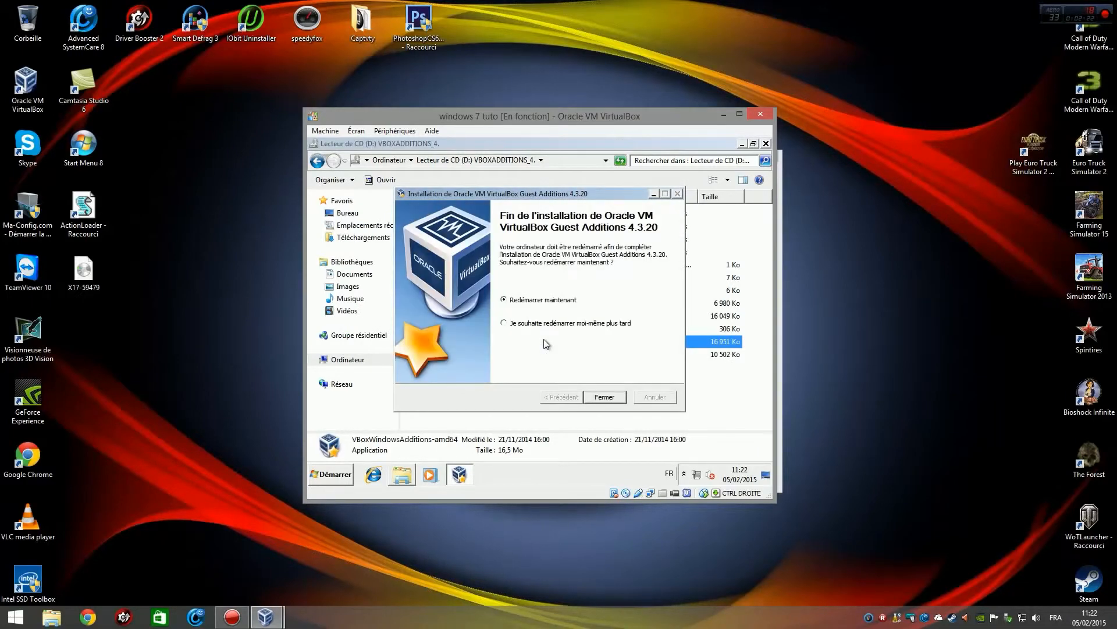
left_click(605, 397)
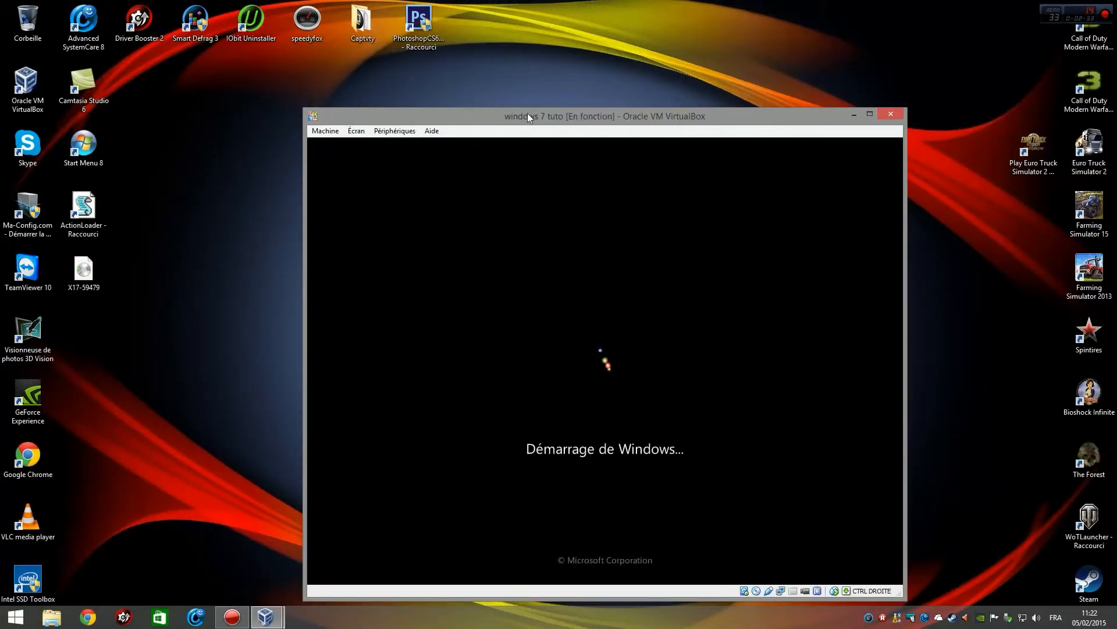
Reposition the virtual machine window higher on the host desktop and switch it to full-screen mode
left_click_drag(529, 114, 477, 55)
left_click(304, 71)
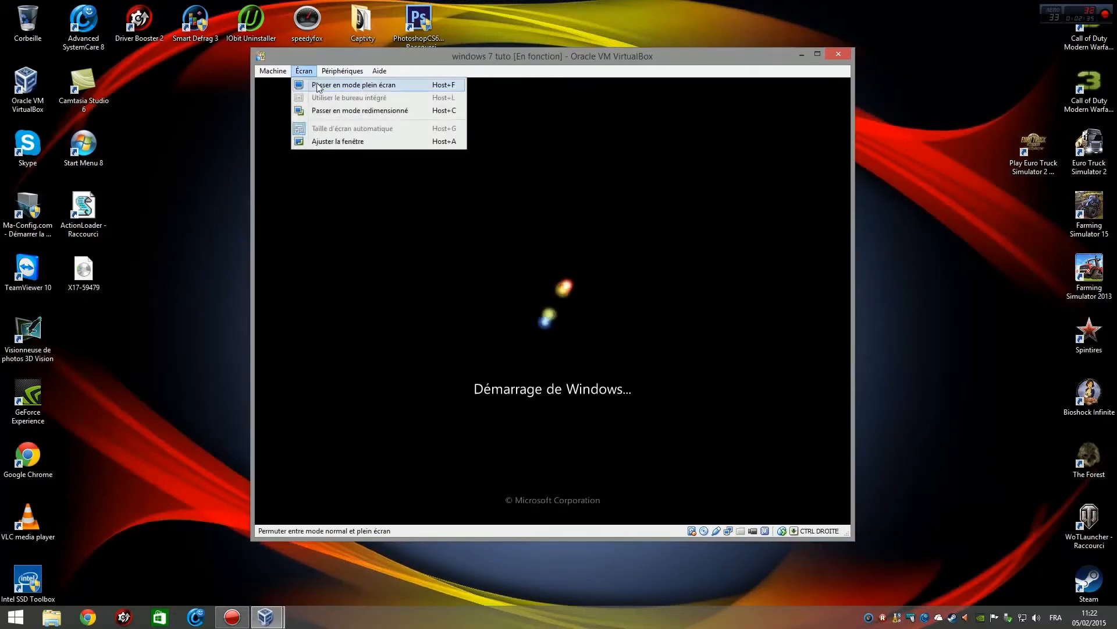
left_click(325, 83)
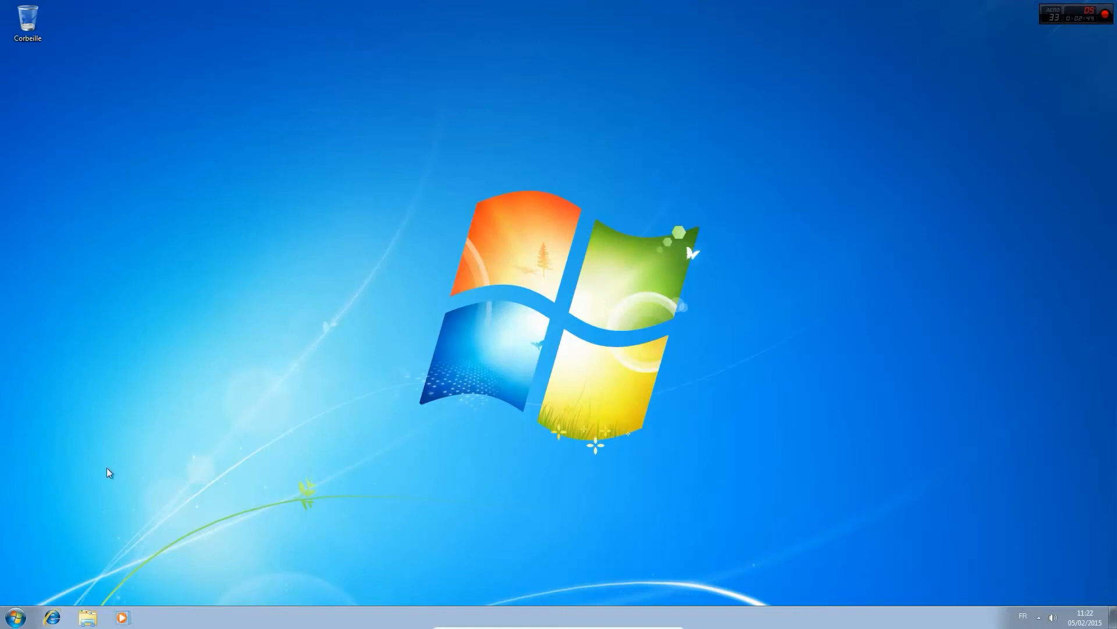
View the guest's installed programs and the Windows Games folder, and close the folder
left_click(23, 615)
left_click(71, 564)
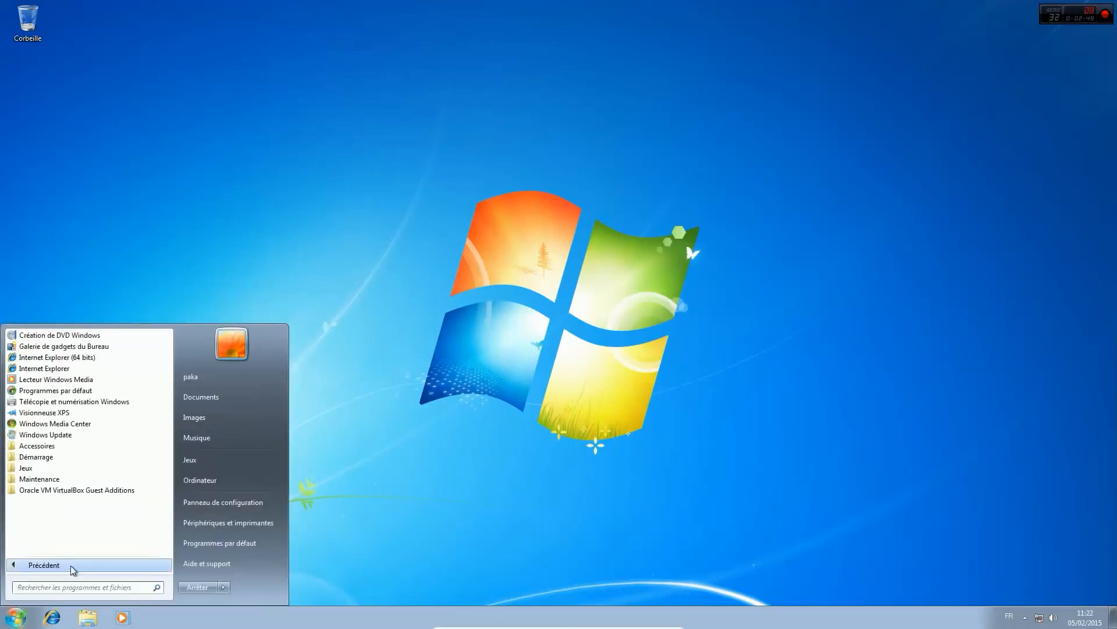
left_click(209, 461)
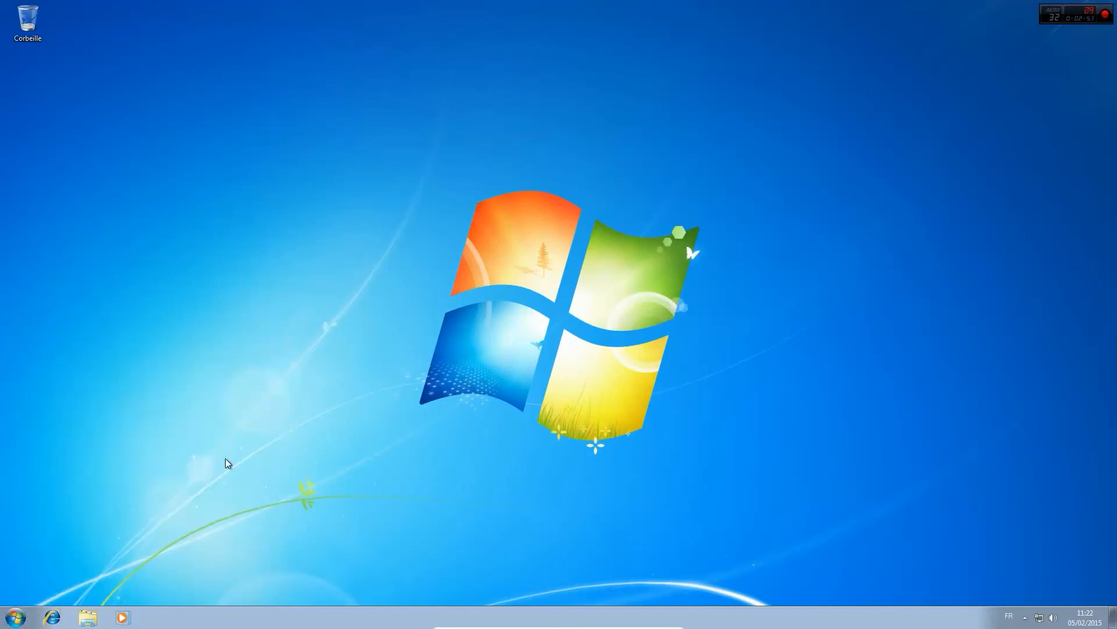
left_click(562, 297)
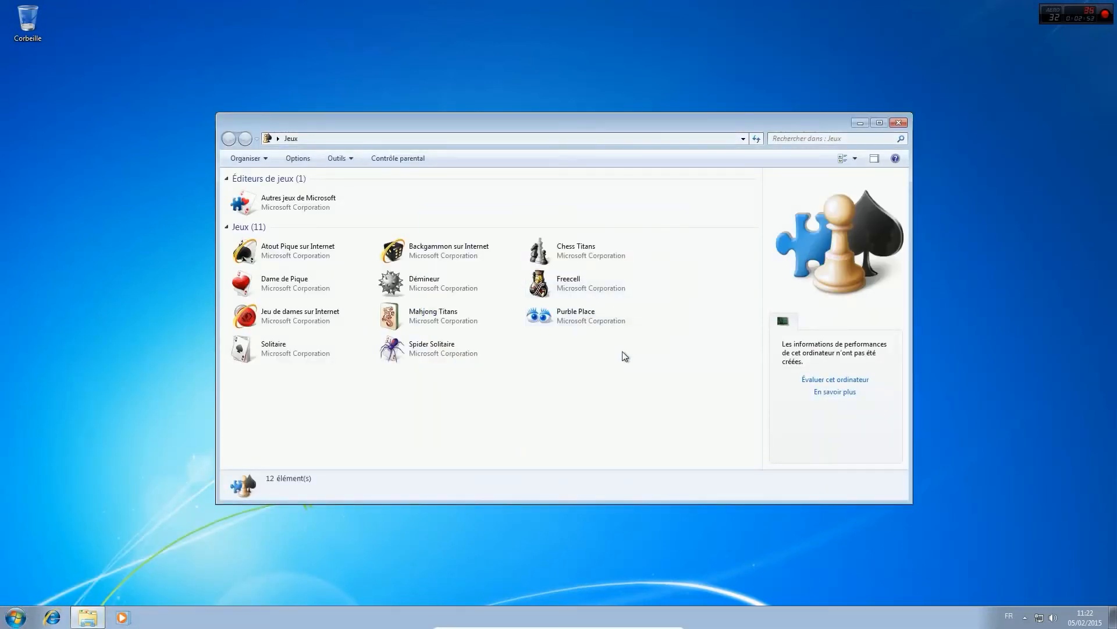
left_click(899, 123)
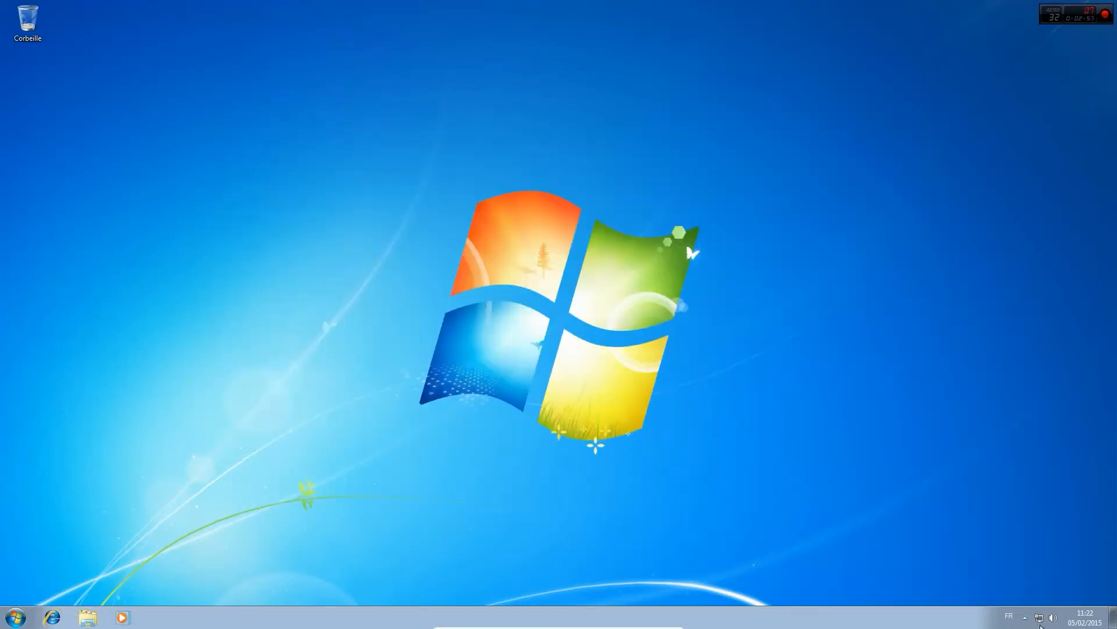
Check the guest's web access by loading the MSN home page in Internet Explorer, viewing it maximized and restored, and close the browser
left_click(1025, 617)
left_click(52, 617)
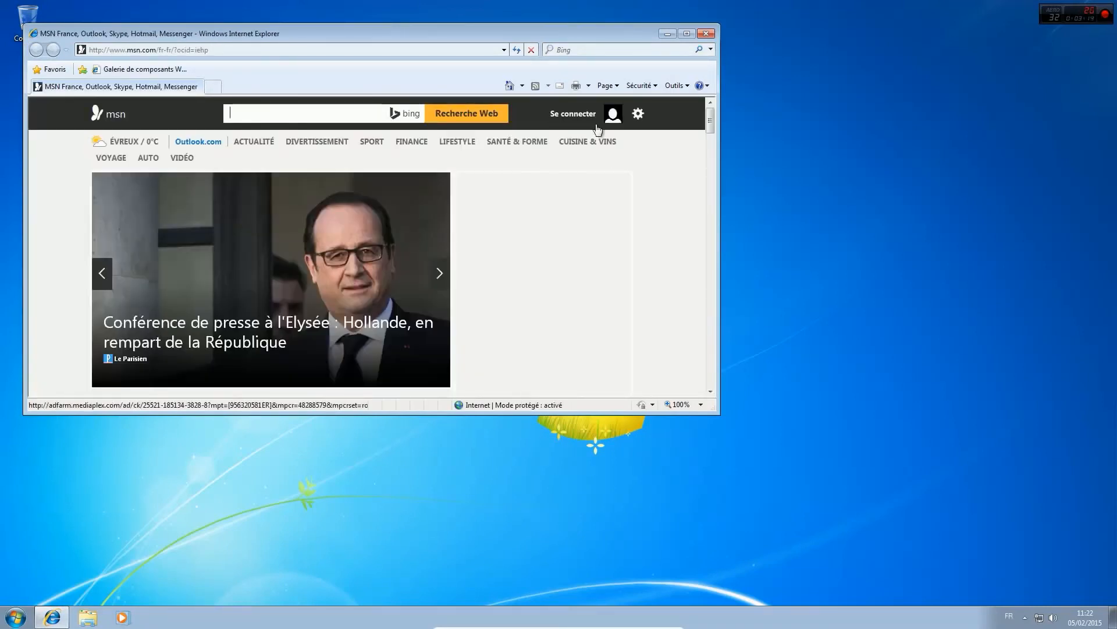
double_click(516, 39)
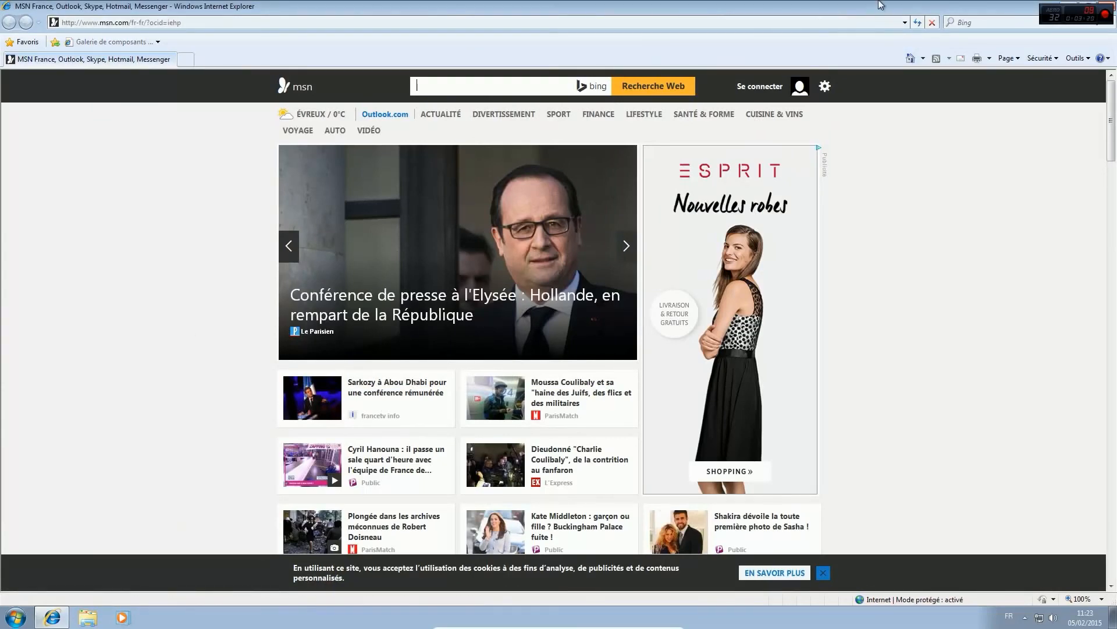
double_click(862, 11)
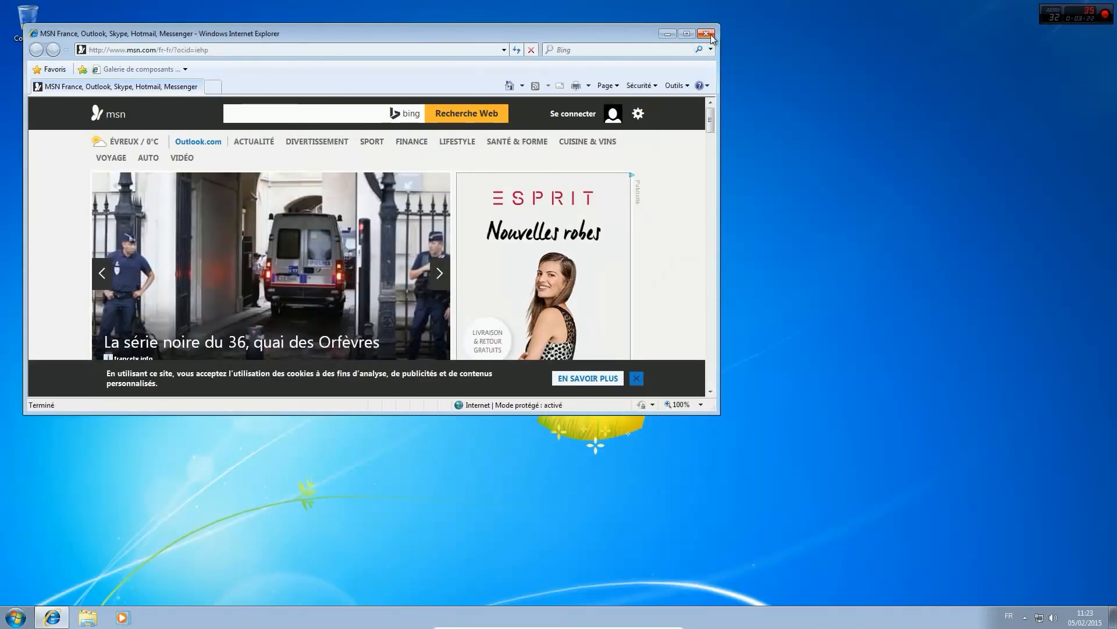
left_click(711, 34)
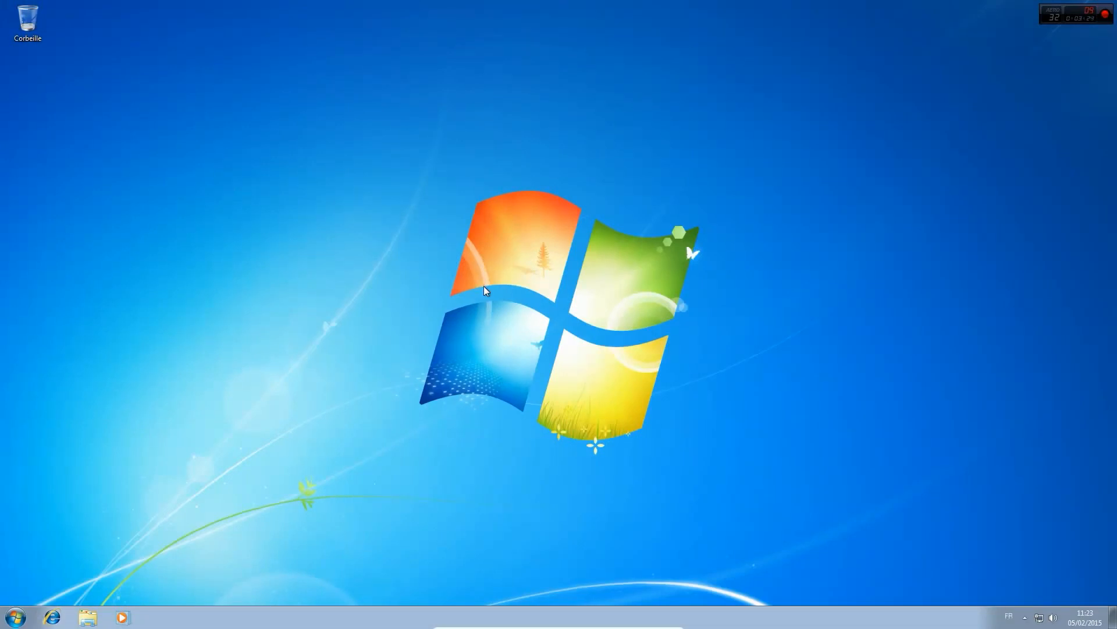